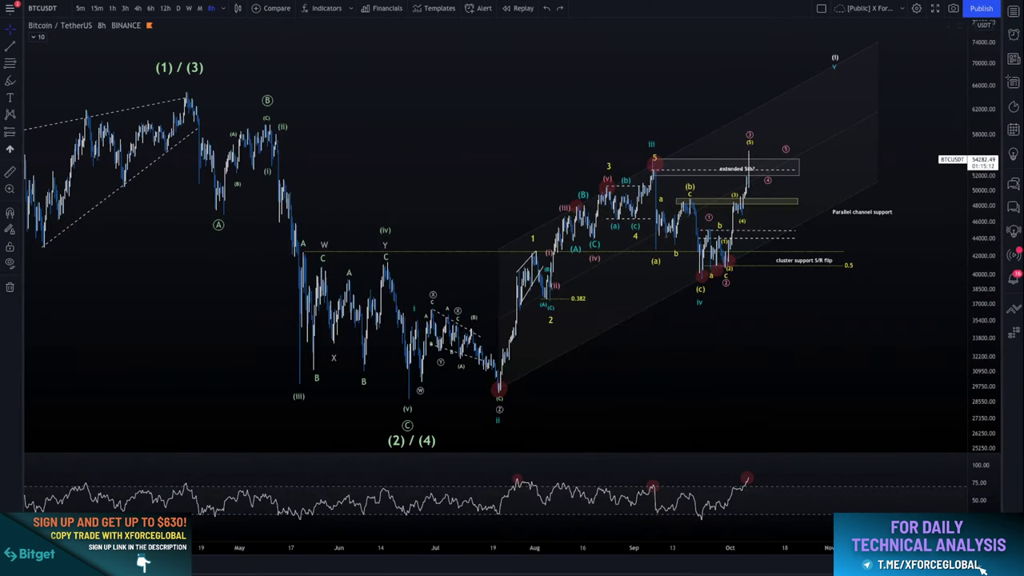
- Load the BTC.D Bitcoin dominance chart from the watchlist, and hide the watchlist again
click(1013, 34)
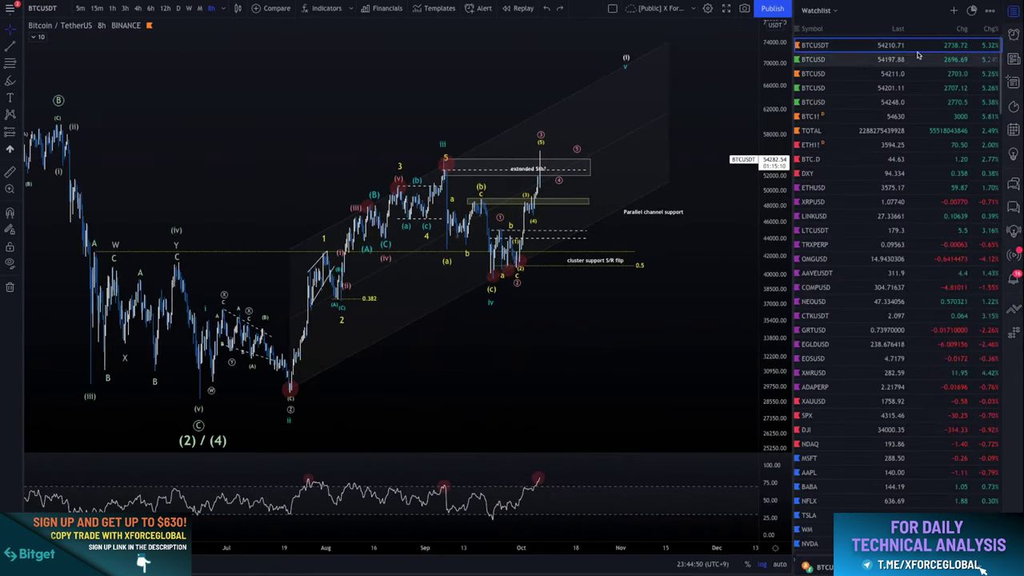
click(828, 120)
key(Down)
key(Down)
key(Down)
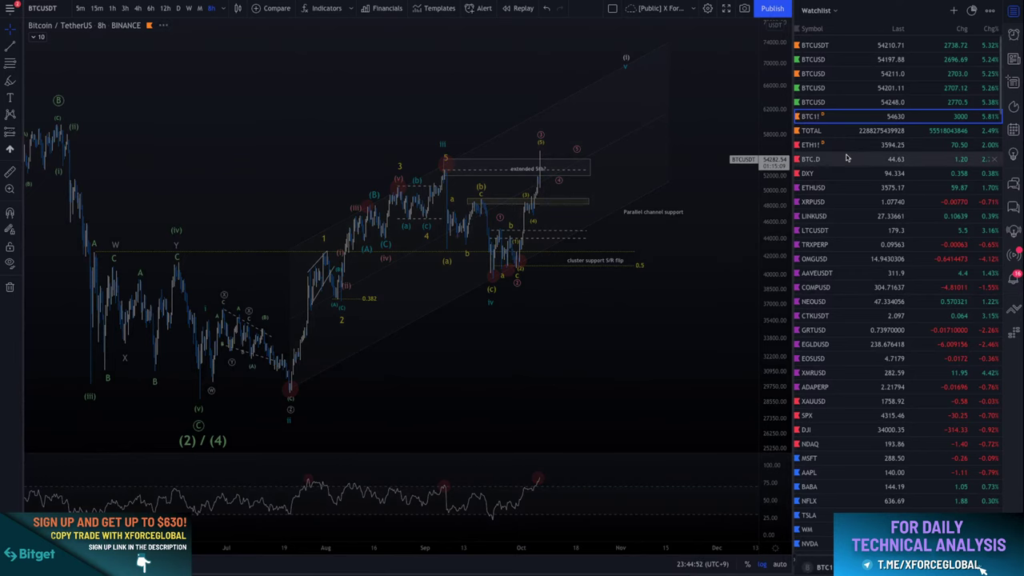
click(1012, 34)
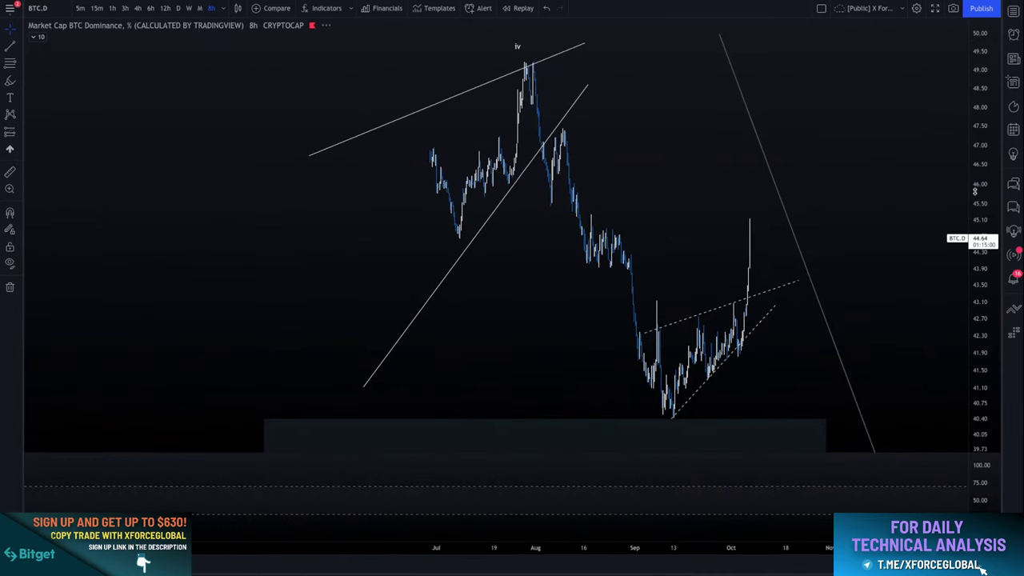
- Switch the BTC.D chart to the weekly interval
scroll(837, 264, up, 3)
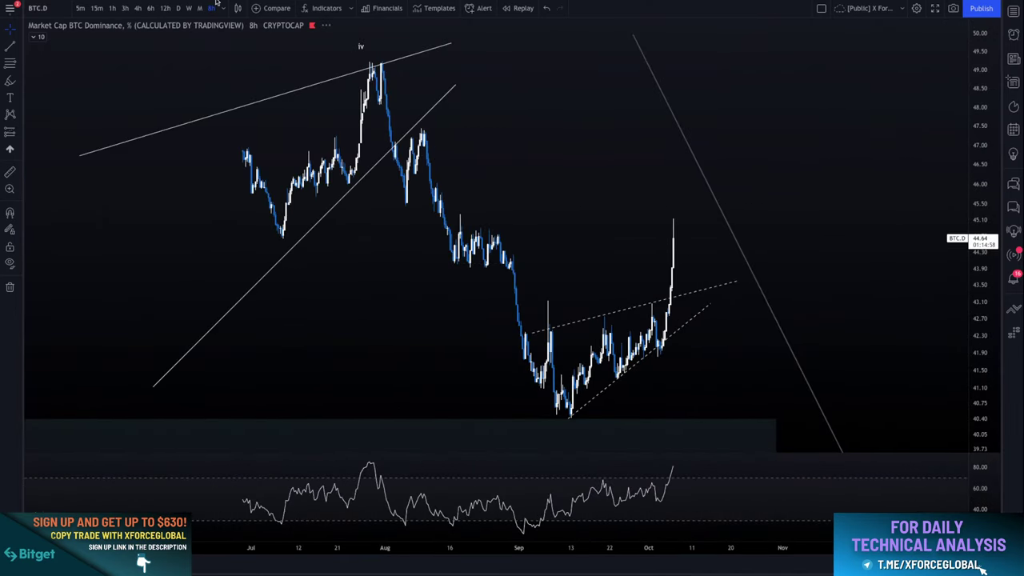
click(188, 8)
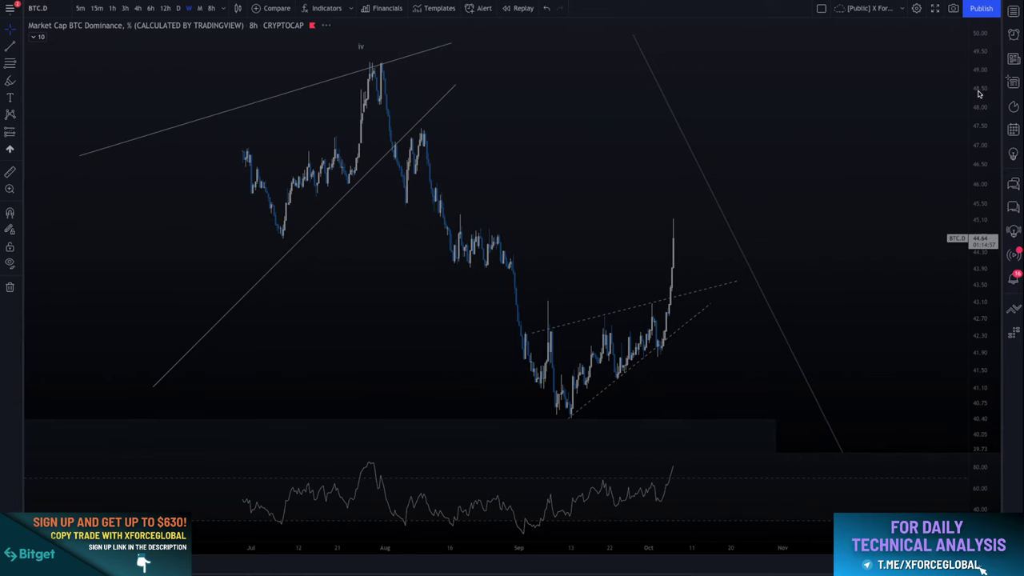
scroll(793, 246, up, 2)
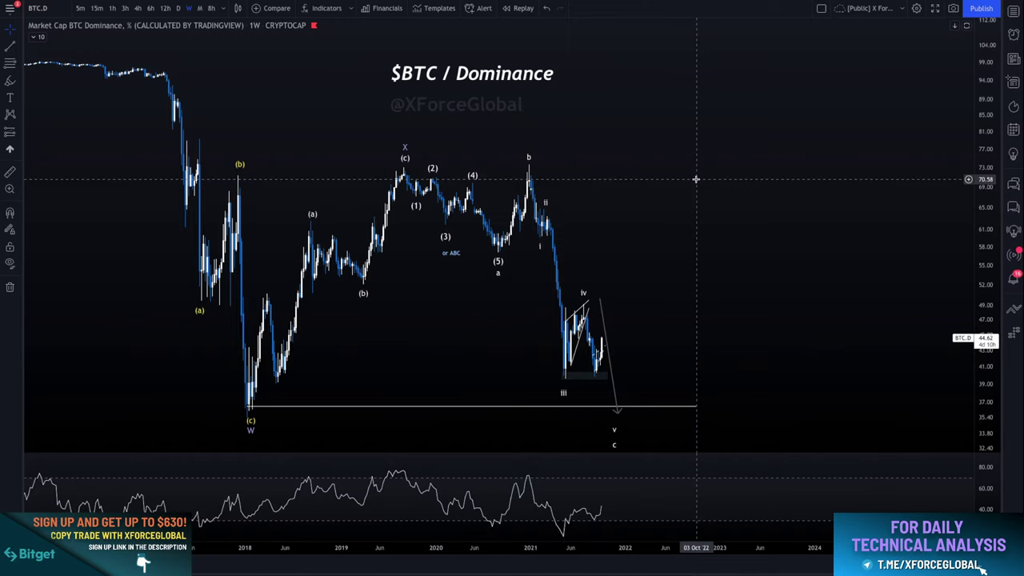
- Examine the weekly BTC.D wave count and the projected decline toward the horizontal support line
scroll(693, 178, up, 3)
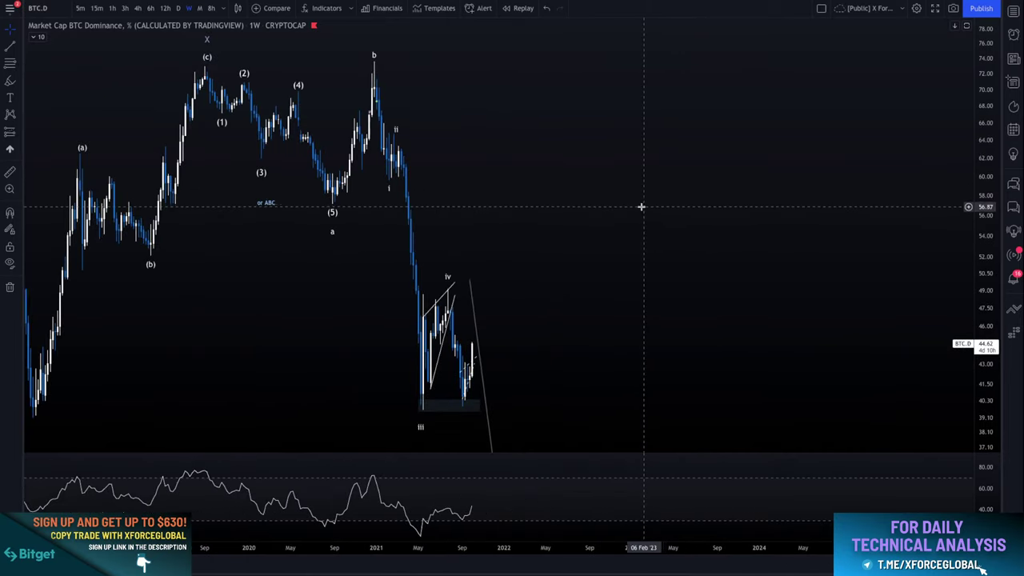
scroll(640, 208, down, 2)
drag(686, 183, 725, 184)
scroll(726, 183, down, 1)
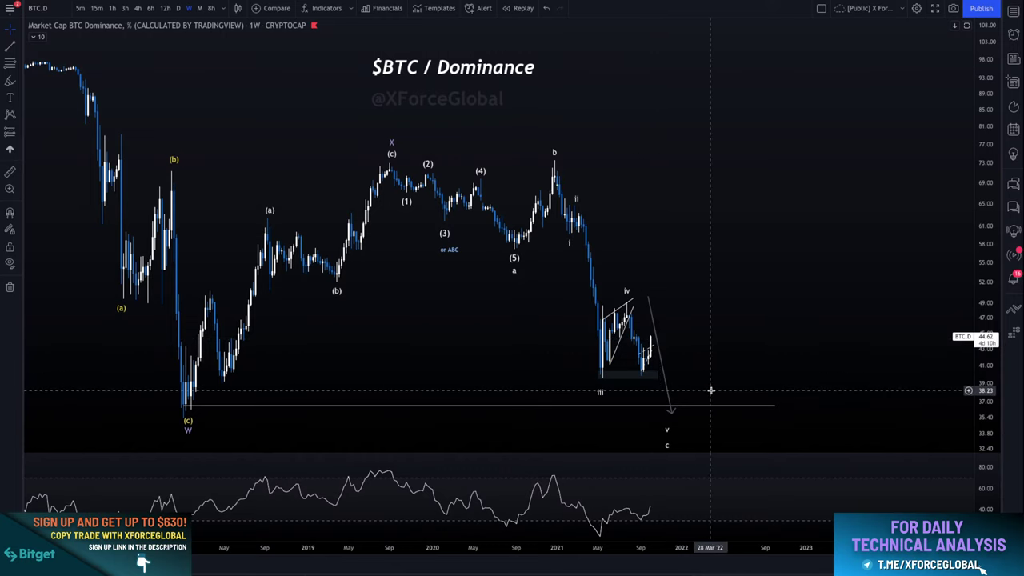
drag(749, 382, 780, 380)
scroll(780, 380, up, 1)
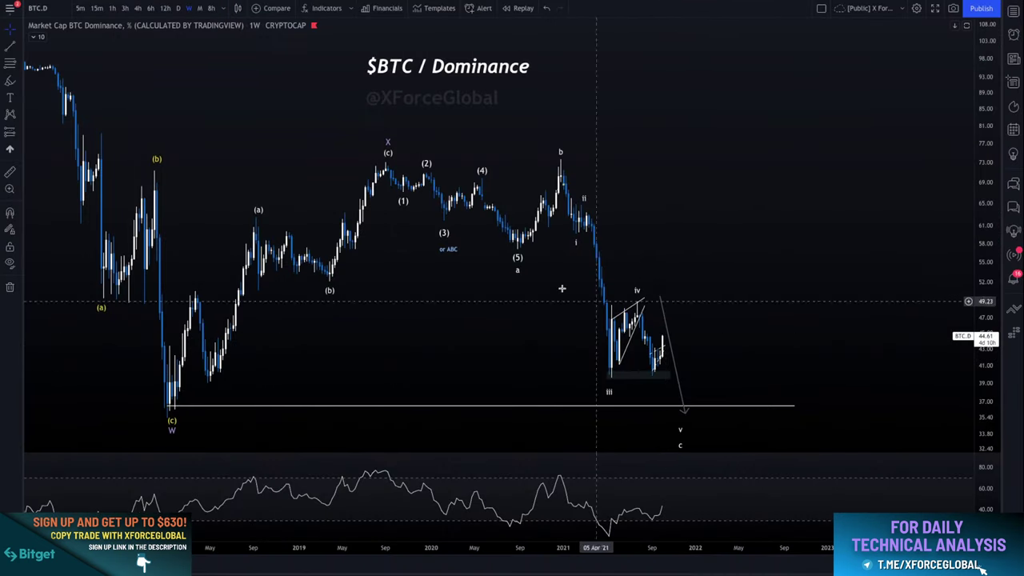
- Show the watchlist and load the BTCUSDT weekly chart, focusing on the recent wave count
click(46, 12)
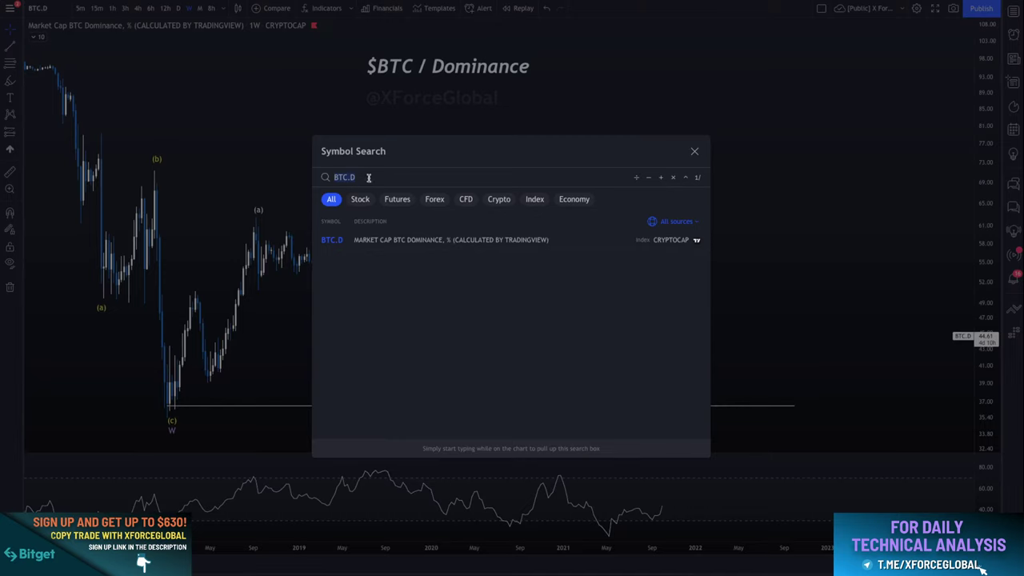
click(902, 165)
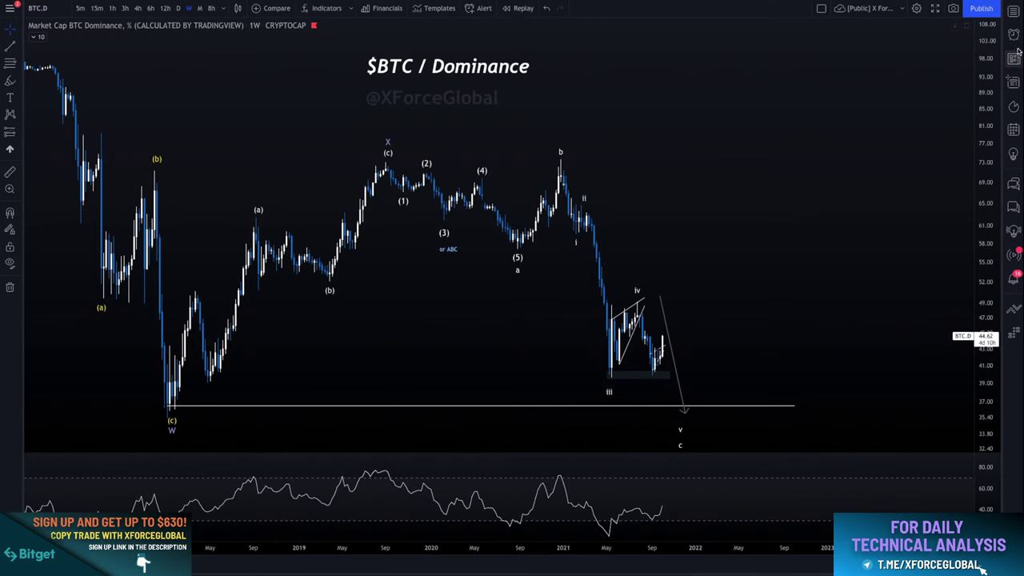
click(1013, 10)
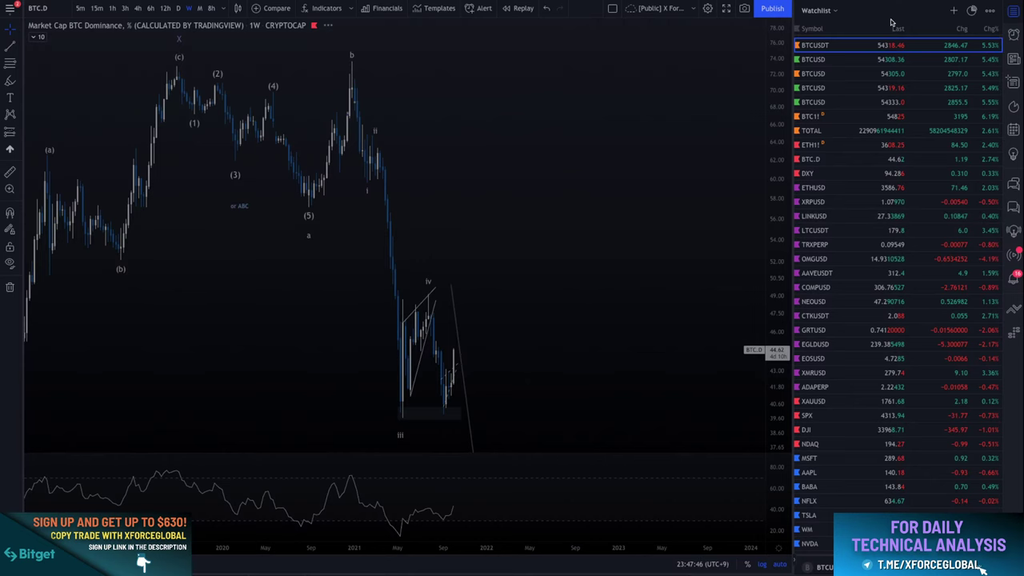
click(846, 48)
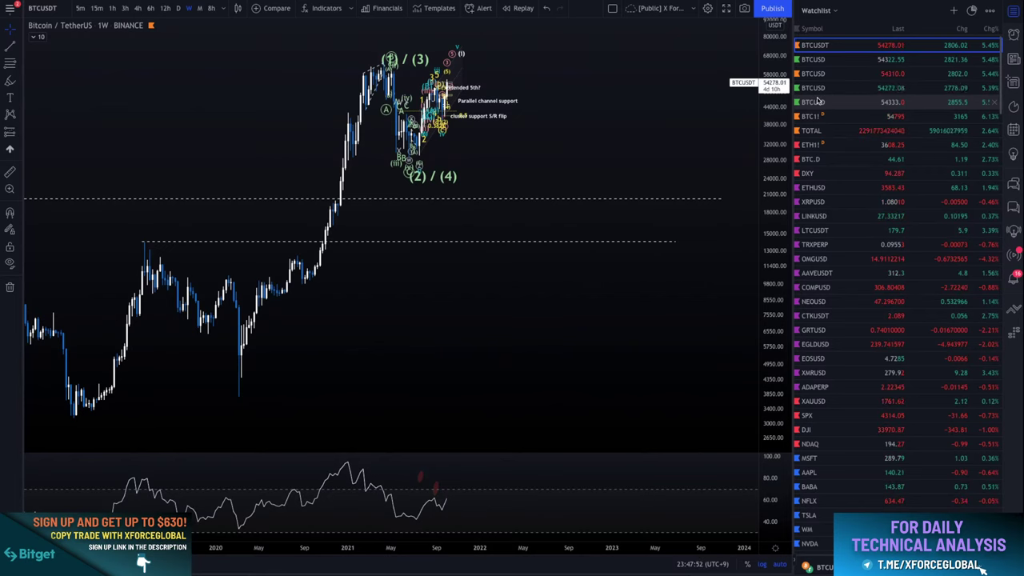
scroll(536, 171, up, 3)
drag(398, 160, 656, 226)
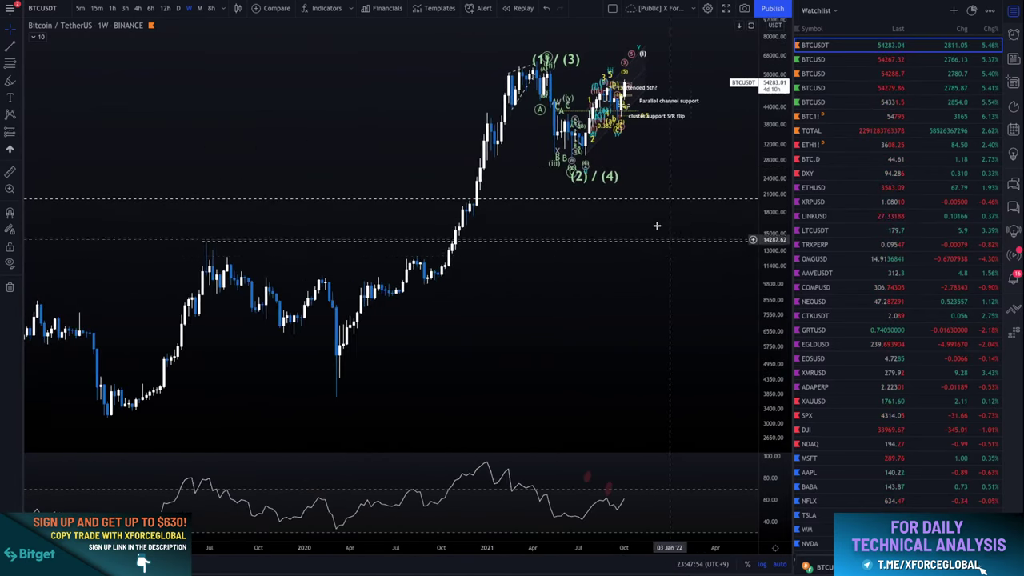
scroll(656, 227, up, 4)
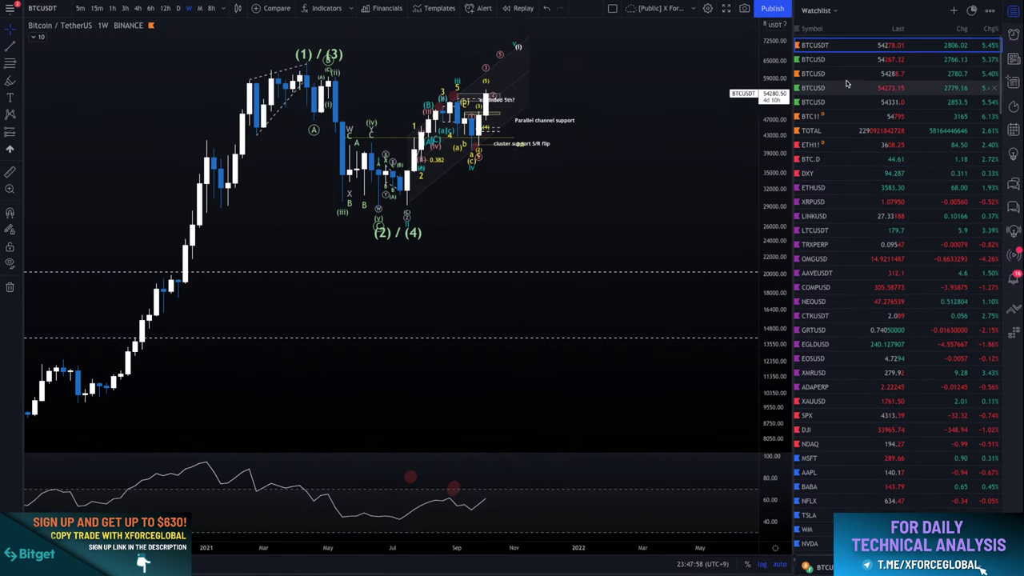
- Load the BTC.D chart from the watchlist, and close the Bitcoin dominance and alt season guide
click(847, 159)
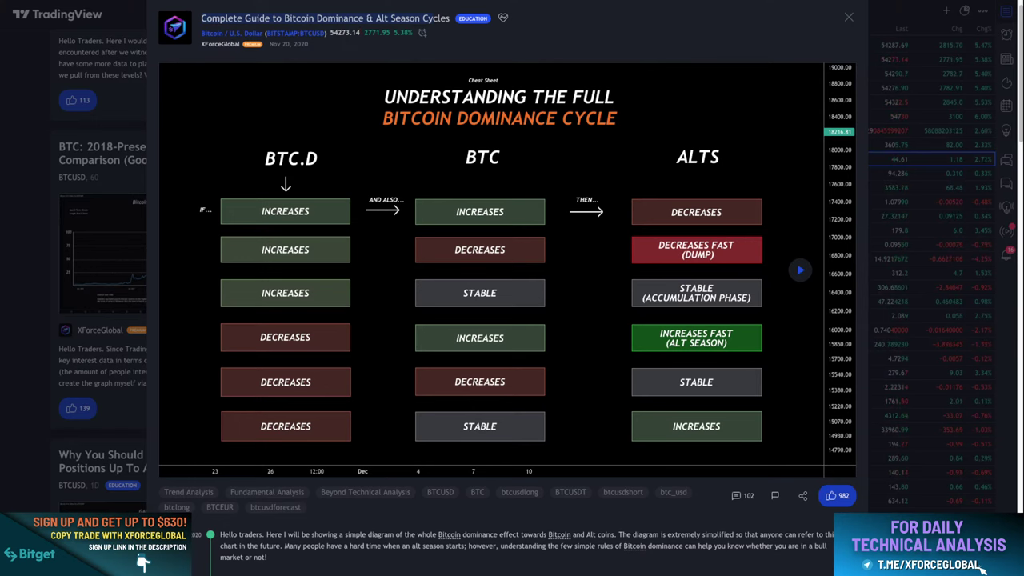
key(Escape)
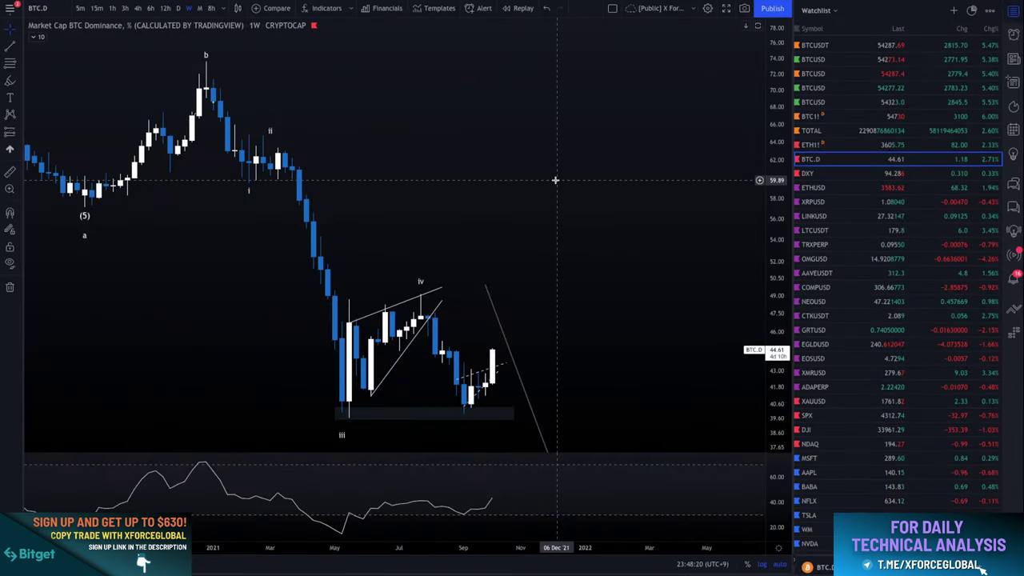
- Load the ETHBTC chart on the 3-hour interval, showing price action since early September
text(ETHU)
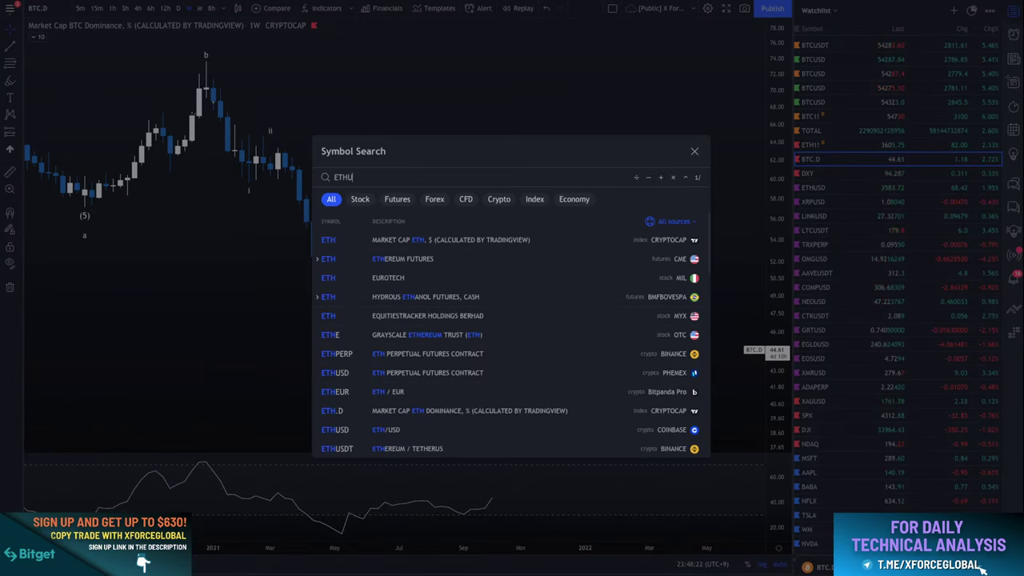
key(Return)
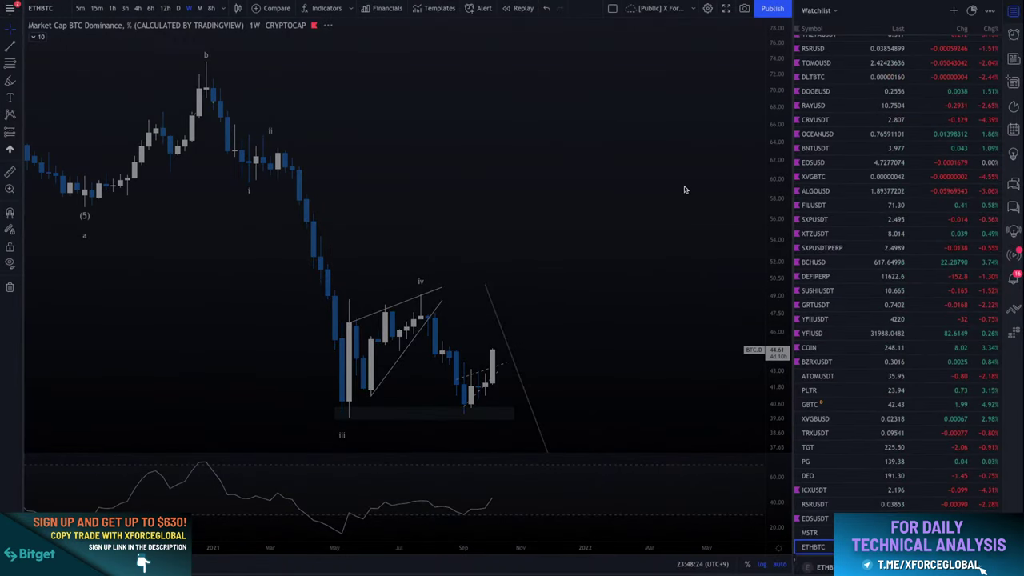
shift+click(502, 104)
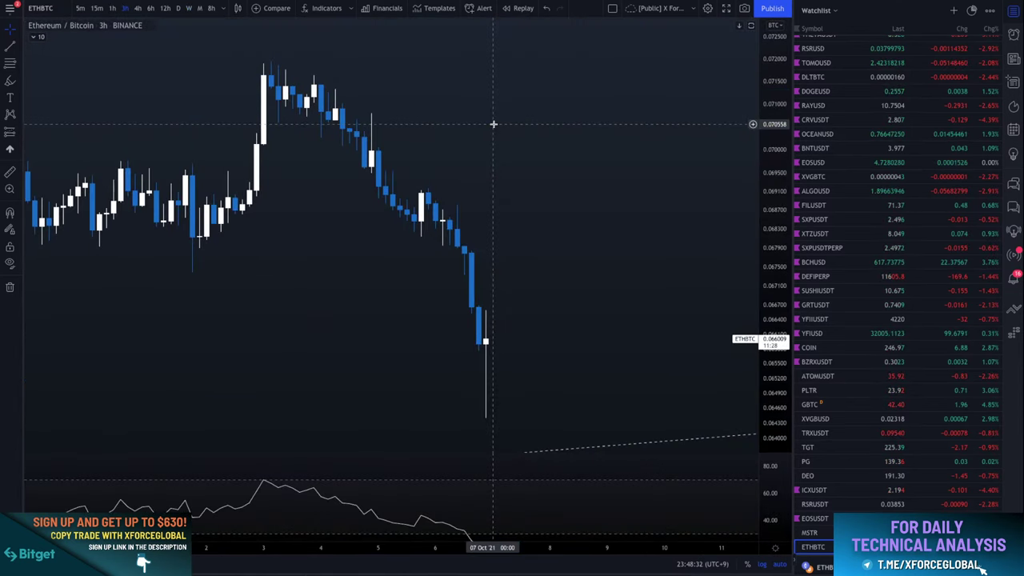
scroll(493, 124, down, 5)
scroll(552, 158, down, 4)
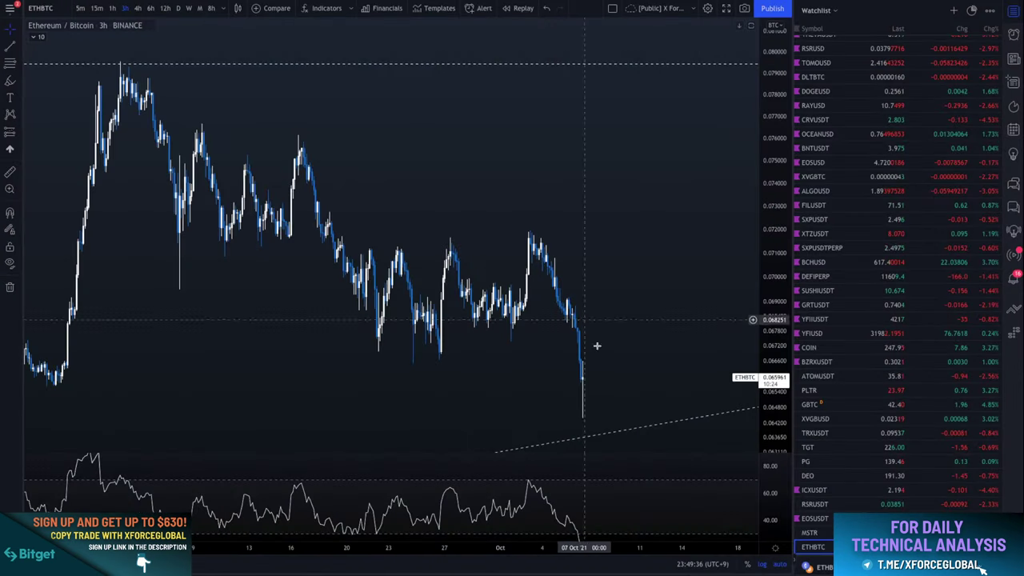
- Measure the ETHBTC price decline from the early October high to the latest low
shift+click(544, 237)
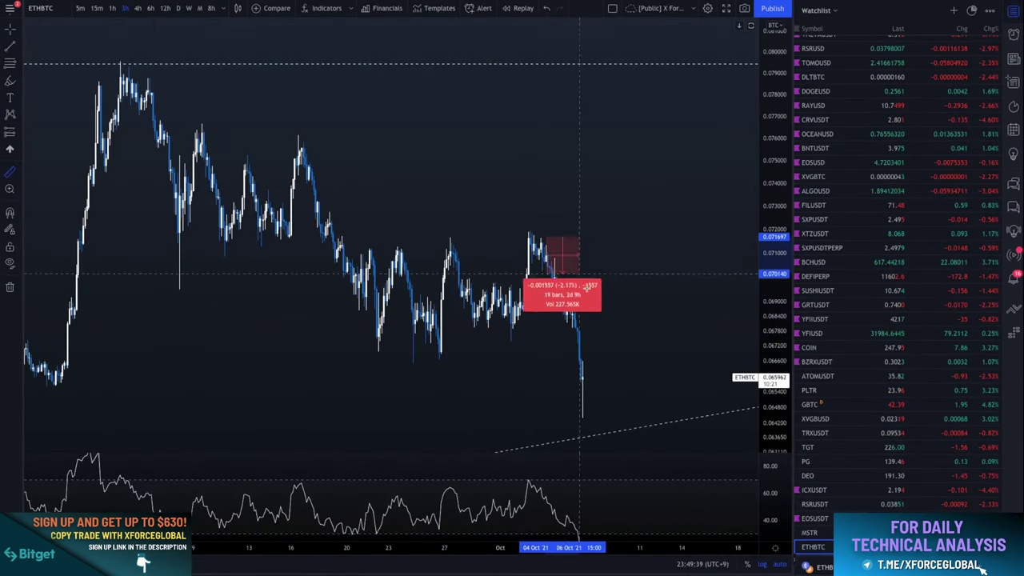
click(630, 418)
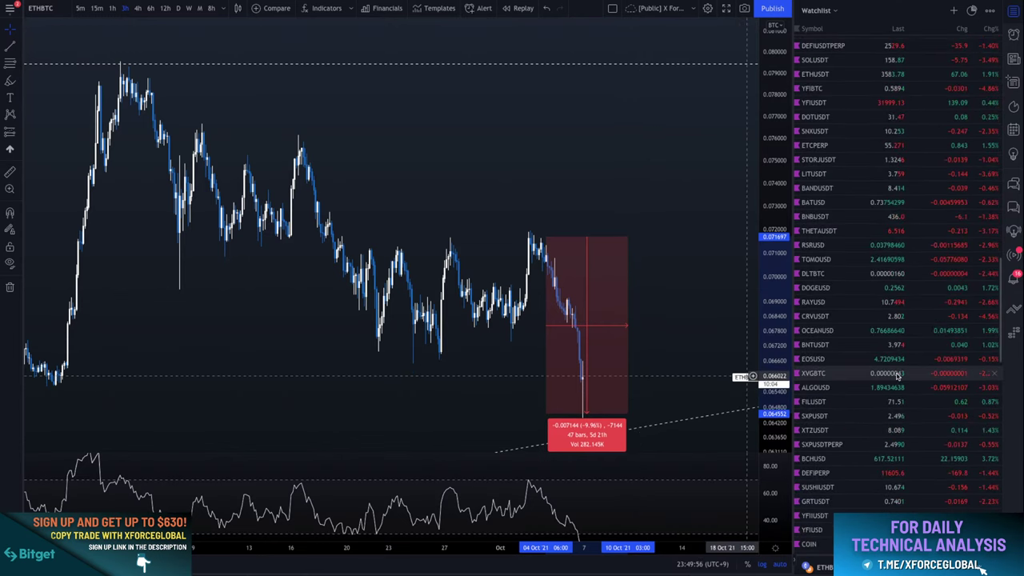
- Load the Kraken ETHUSD chart from the watchlist and measure the latest upward move
scroll(892, 375, up, 5)
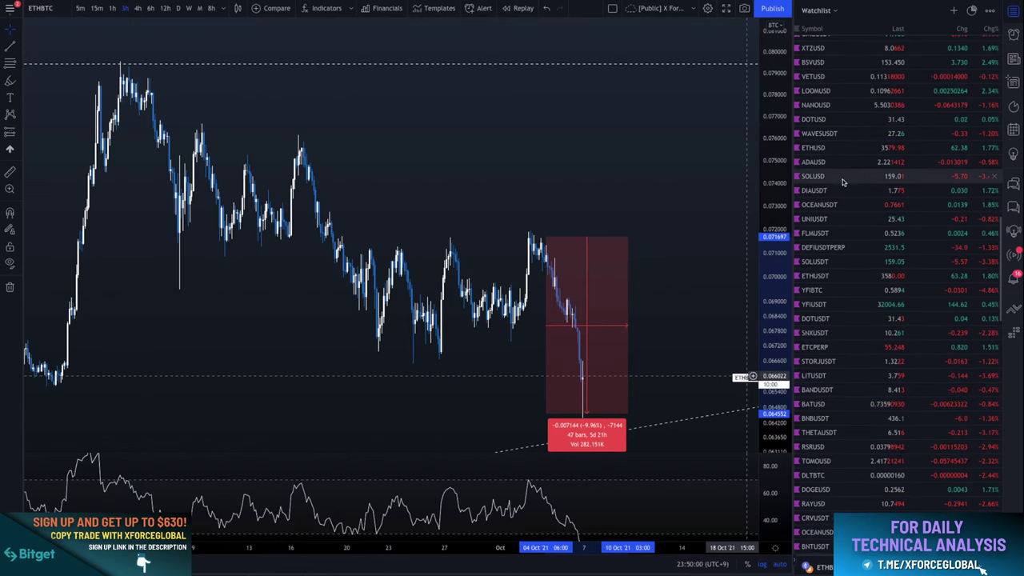
click(840, 149)
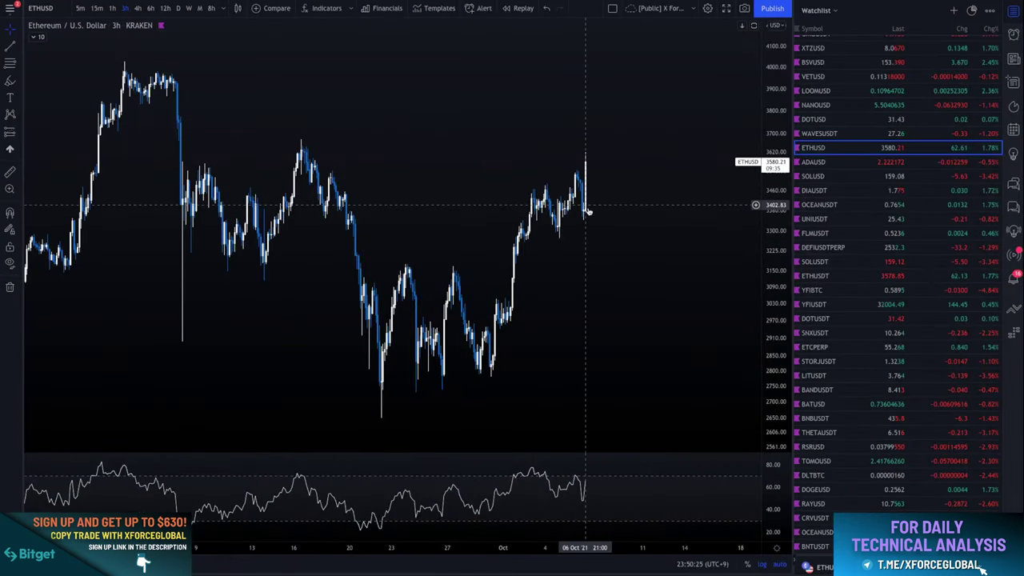
shift+click(595, 211)
click(595, 152)
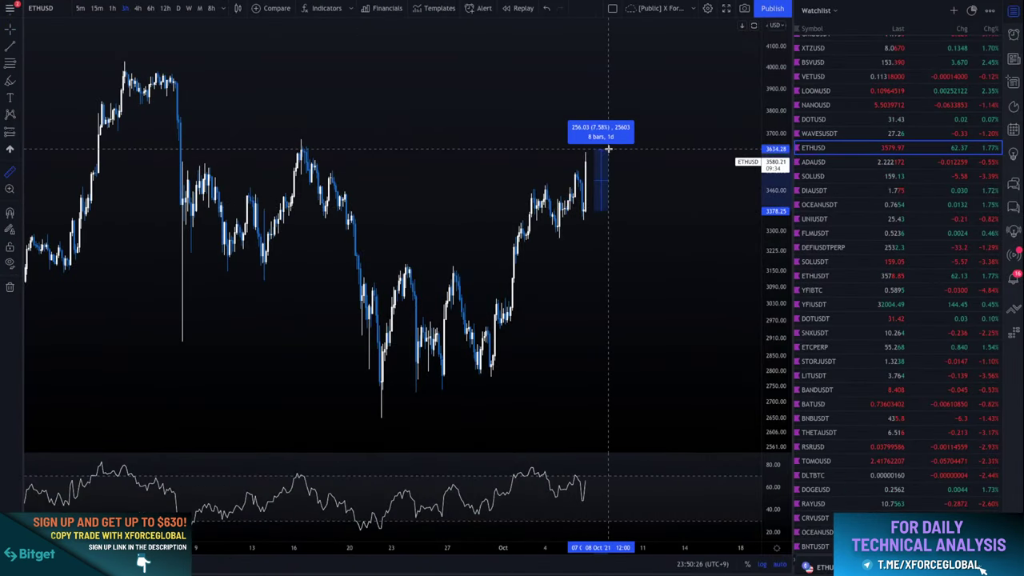
click(674, 171)
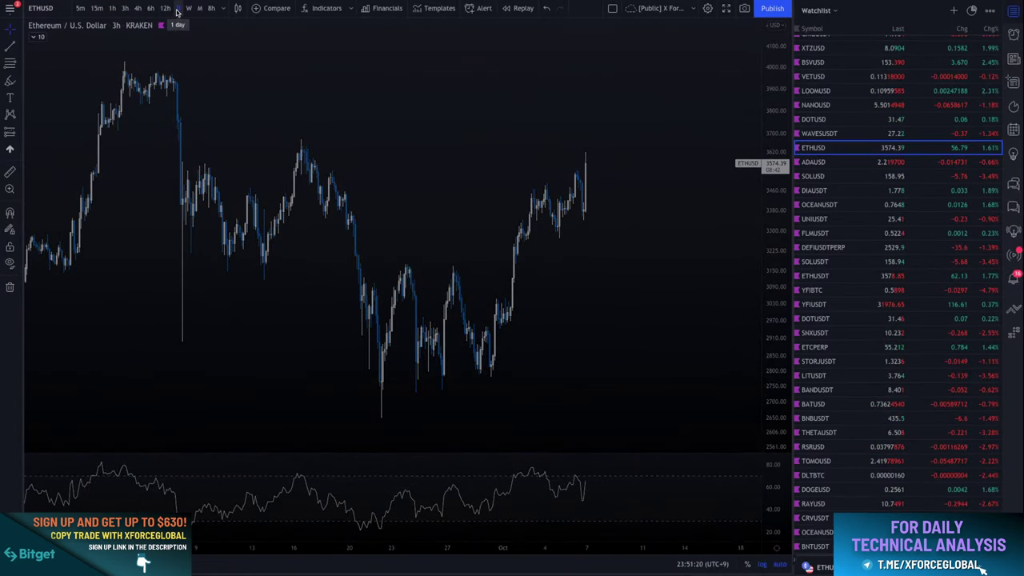
- Set the chart to the daily interval and load the Bitstamp BTCUSD chart from the watchlist
click(177, 12)
scroll(903, 69, up, 10)
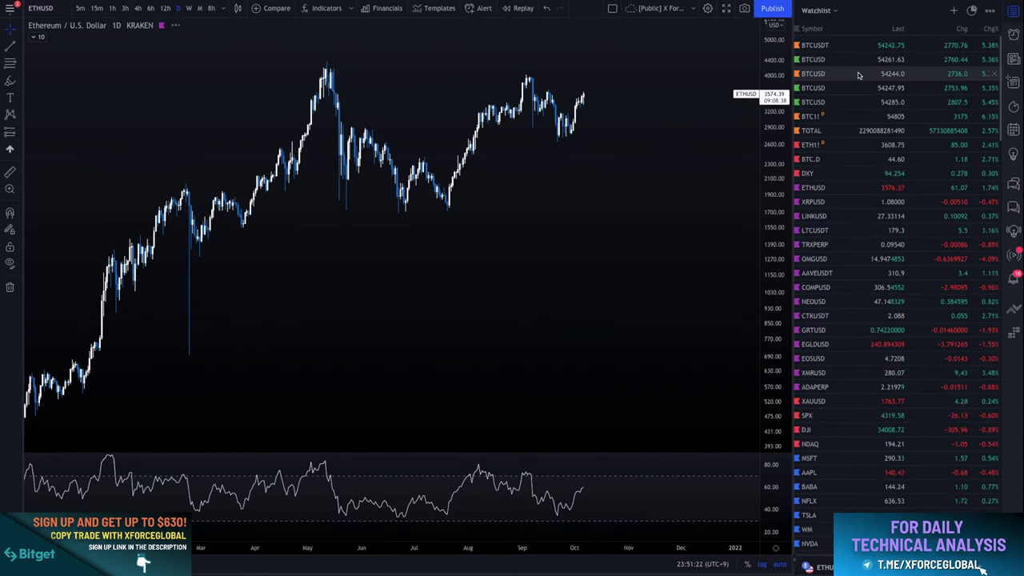
click(858, 63)
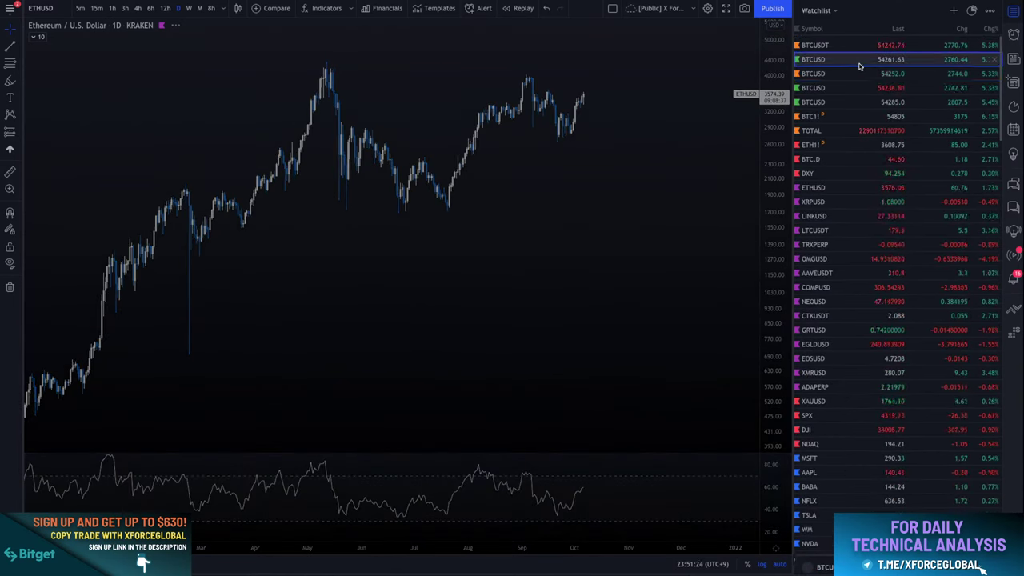
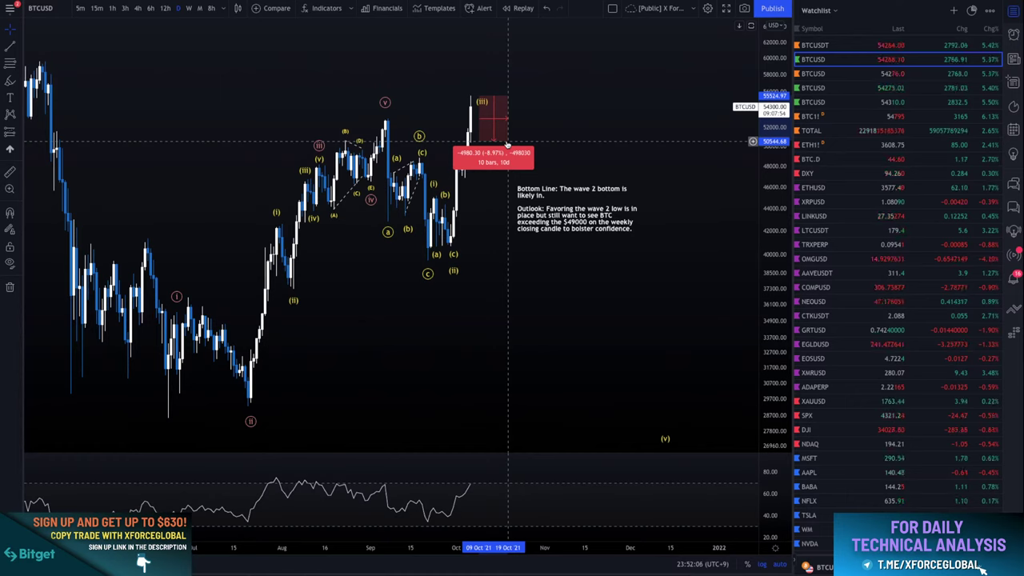
- Brush a projected stepped decline from the wave (iii) high to about 48,000, undoing the extra stroke beside it
click(8, 83)
mouse_move(470, 100)
mouse_down()
mouse_move(480, 118)
mouse_move(503, 112)
mouse_move(524, 166)
mouse_up()
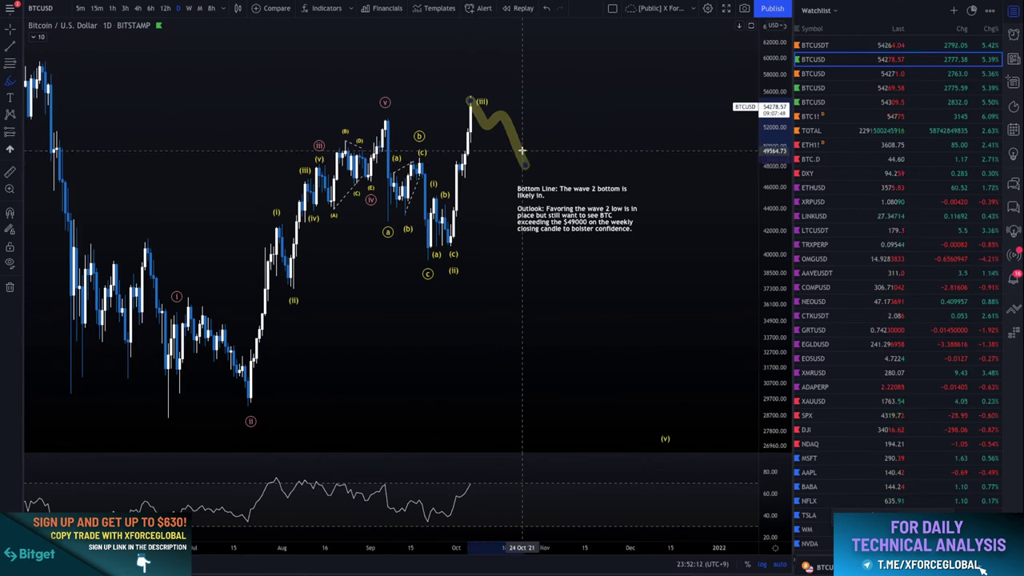
mouse_move(497, 79)
mouse_down()
mouse_move(460, 84)
mouse_move(528, 112)
mouse_up()
key(ctrl+z)
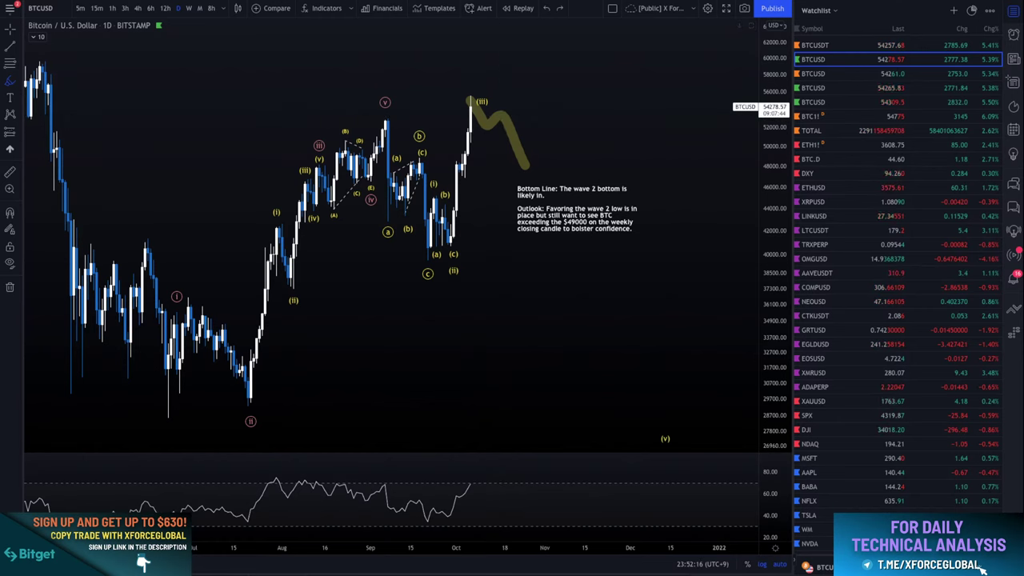
- Brush a downward arrow beside the projected decline and a rebound stroke from its low near 48,000 up to about 57,000
mouse_move(571, 91)
mouse_down()
mouse_move(573, 150)
mouse_move(584, 130)
mouse_up()
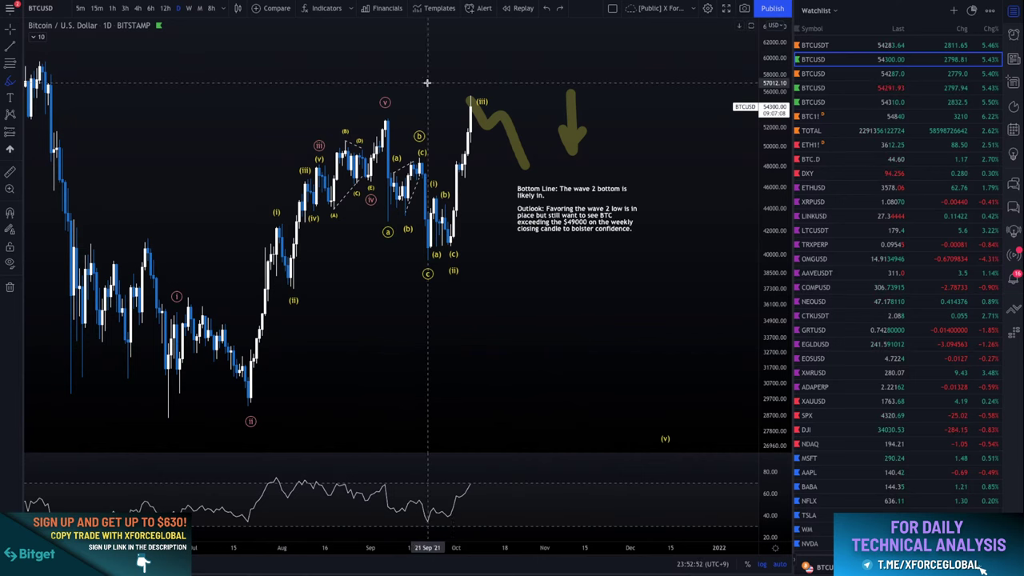
click(505, 116)
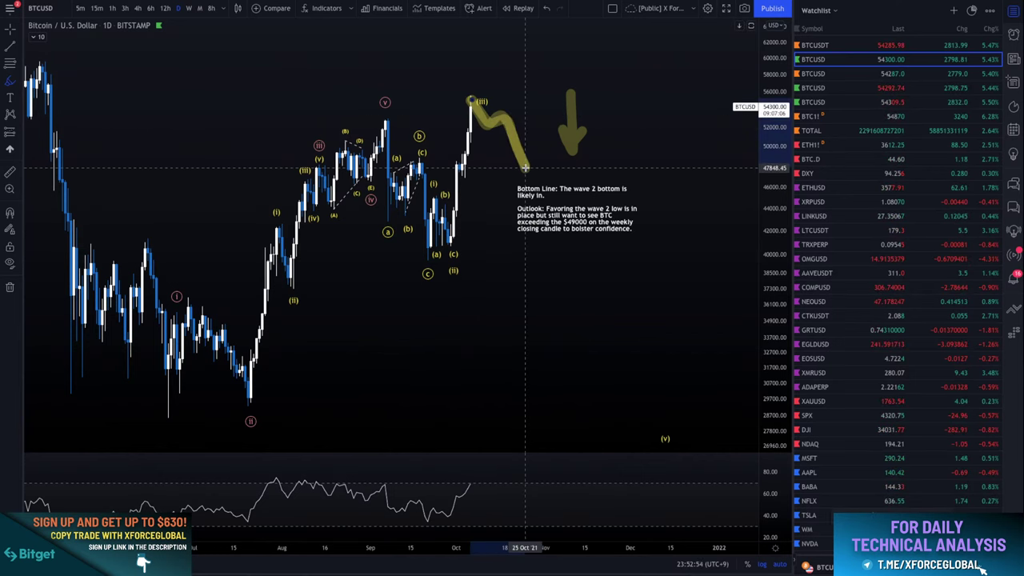
click(519, 147)
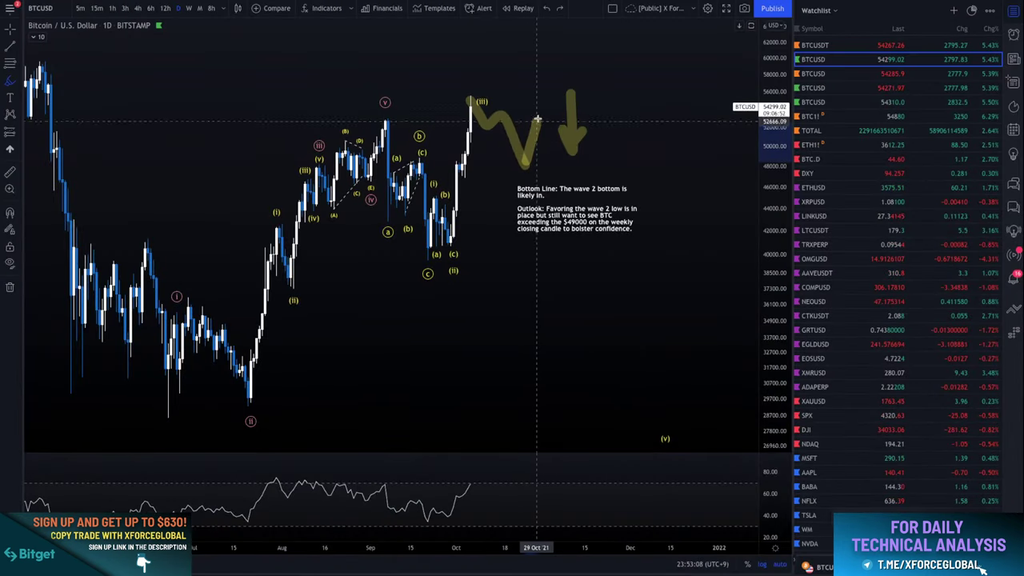
drag(537, 118, 552, 82)
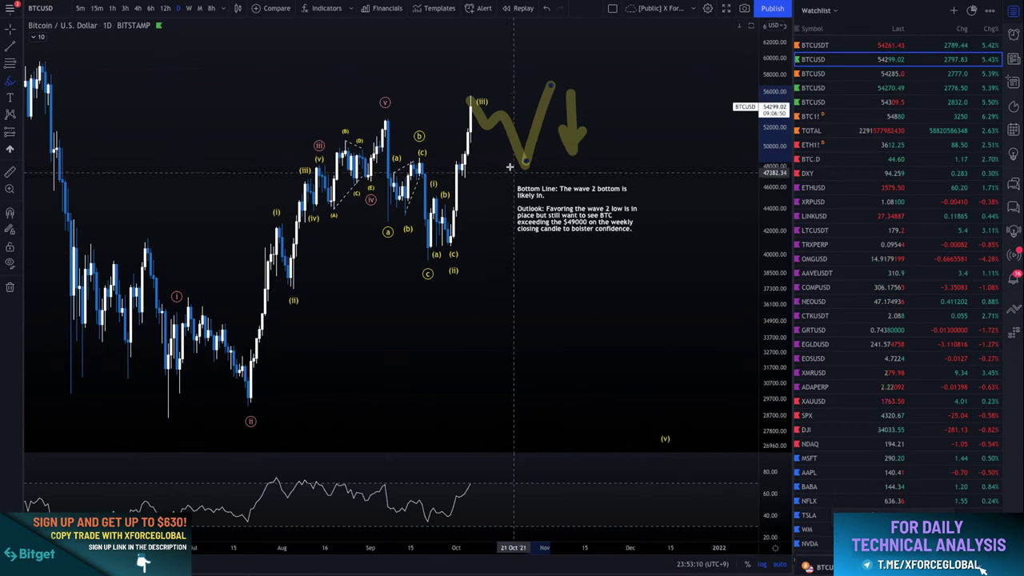
mouse_move(530, 141)
mouse_down()
mouse_move(497, 167)
mouse_move(528, 142)
mouse_up()
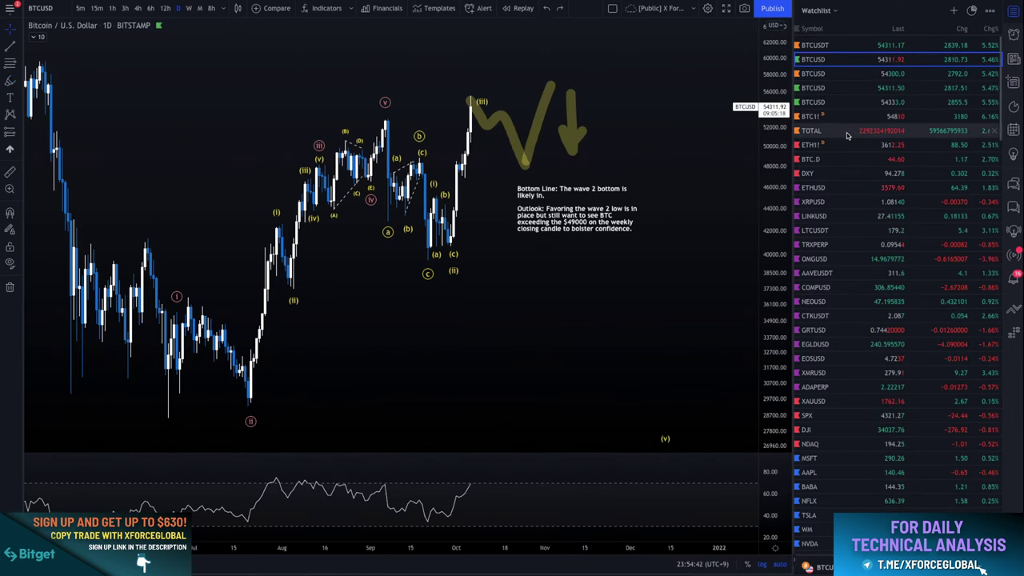
- Load the BTC.D chart from the watchlist and measure the latest upward move in Bitcoin dominance
click(848, 159)
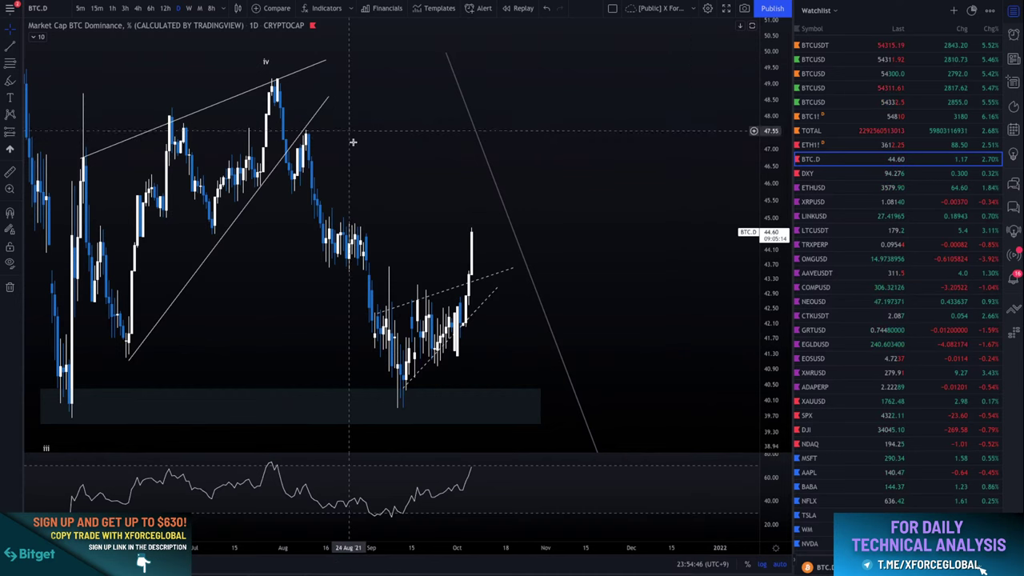
shift+click(471, 349)
click(506, 232)
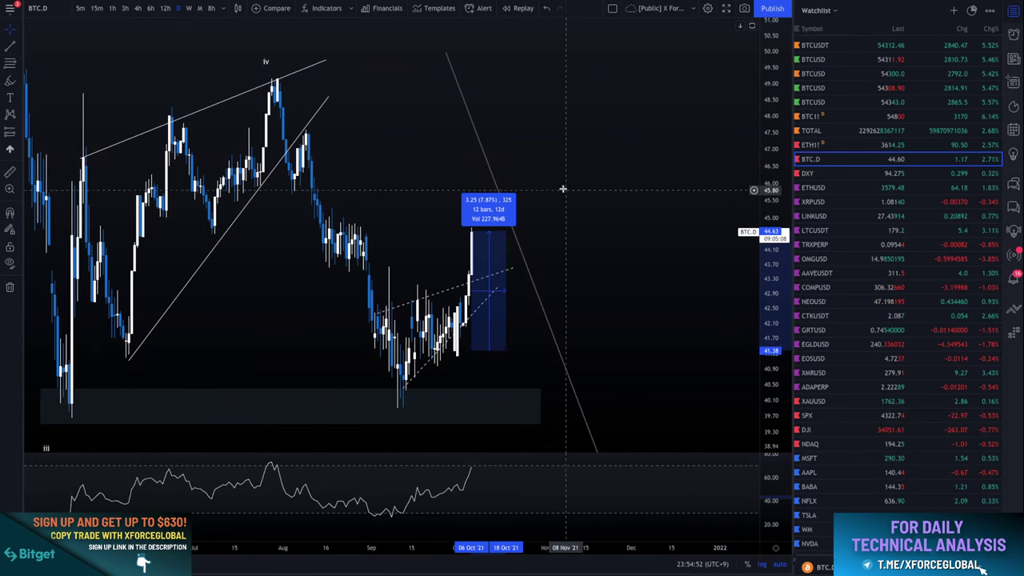
click(565, 238)
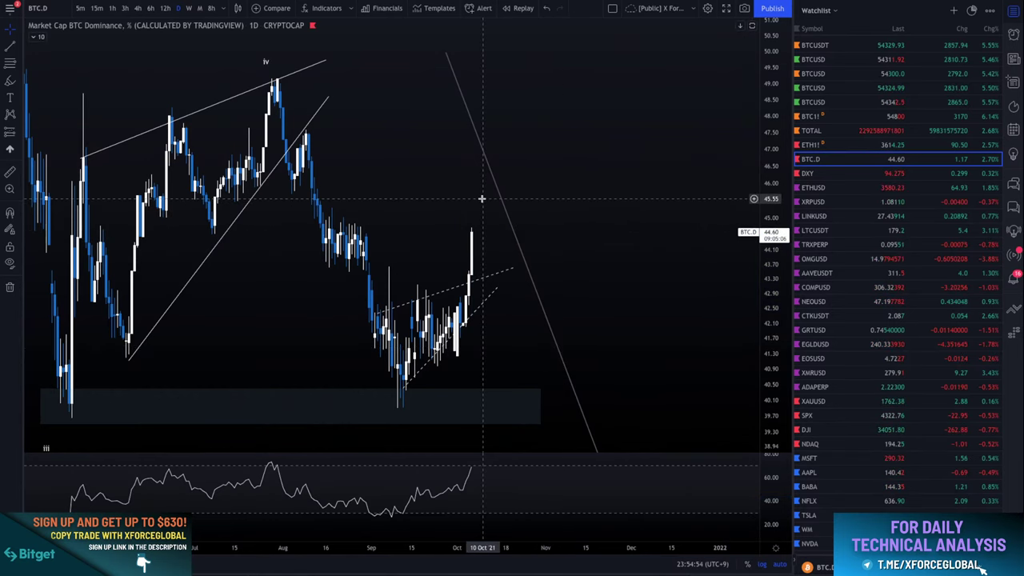
- Set the Bitcoin dominance chart to the weekly interval and hide the watchlist
scroll(482, 197, down, 1)
scroll(481, 196, down, 2)
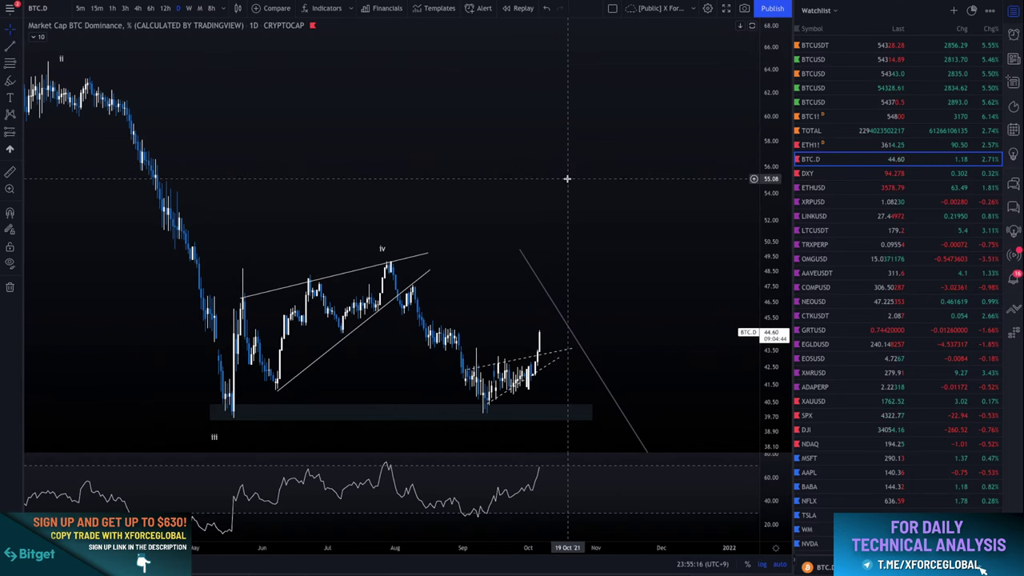
scroll(567, 178, down, 5)
drag(769, 101, 766, 209)
scroll(661, 203, down, 3)
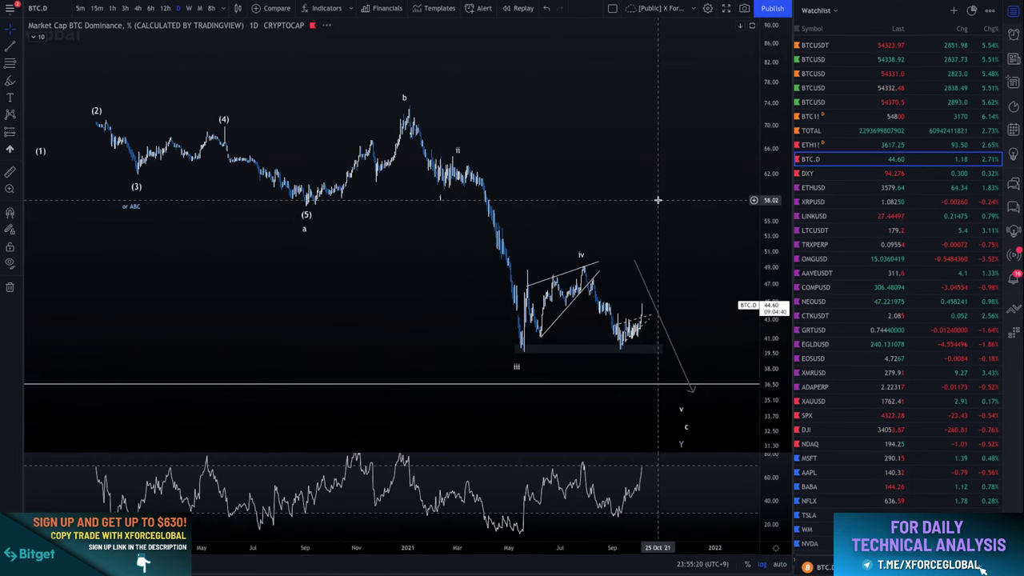
click(189, 8)
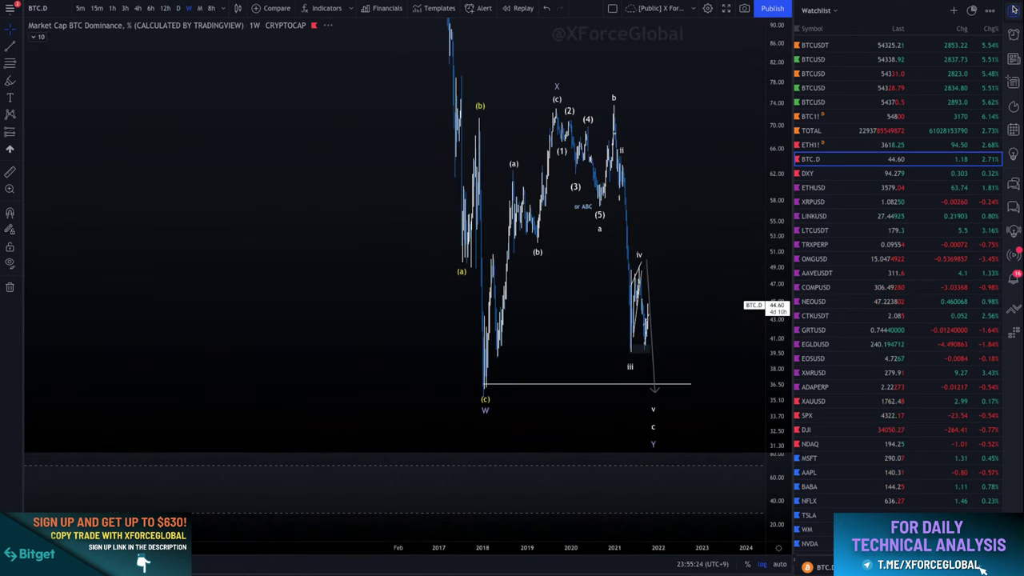
scroll(768, 322, up, 3)
scroll(768, 323, up, 2)
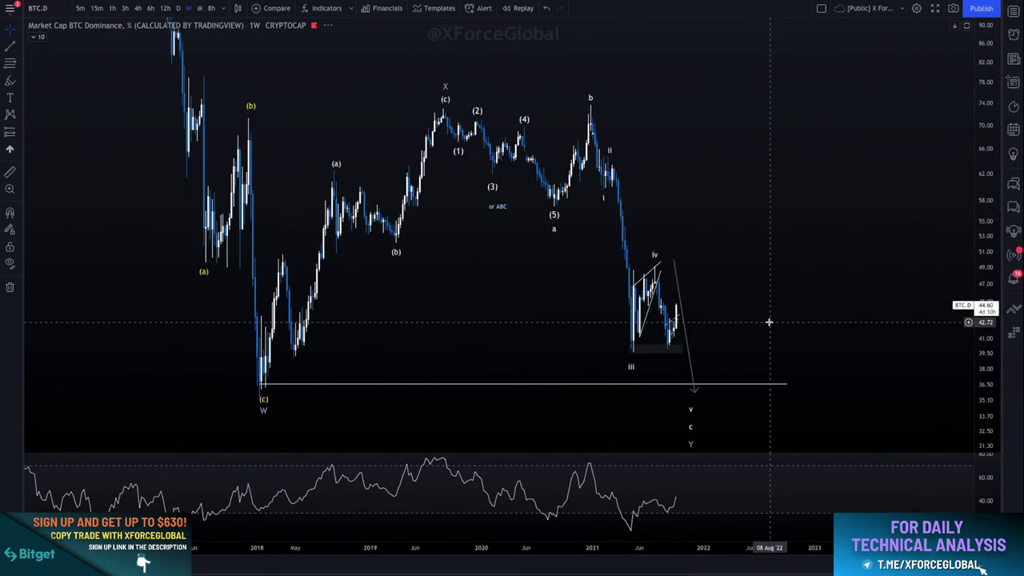
scroll(704, 184, up, 2)
- Measure the Bitcoin dominance decline from the wave b high to the wave iii low
shift+click(682, 116)
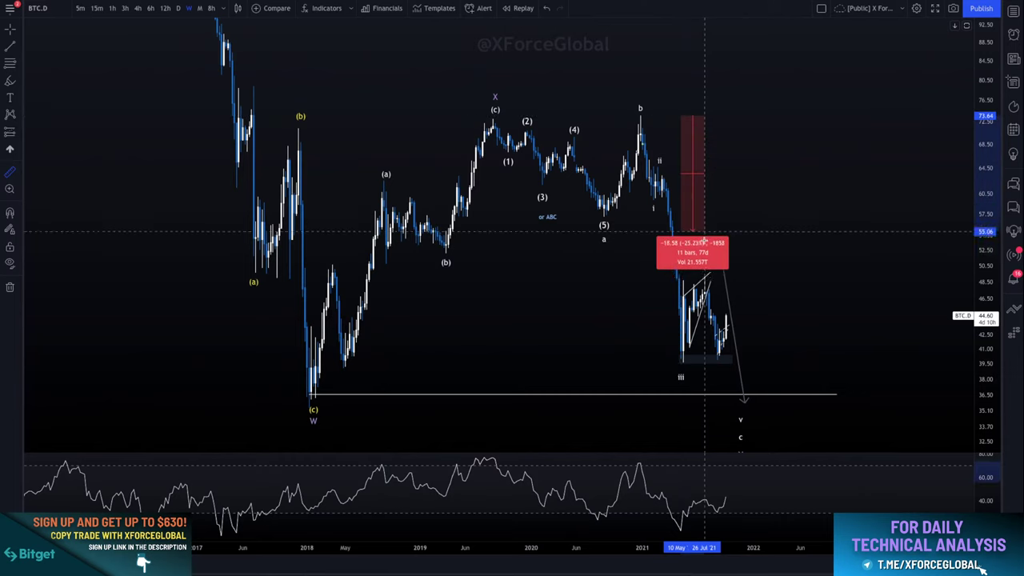
click(703, 364)
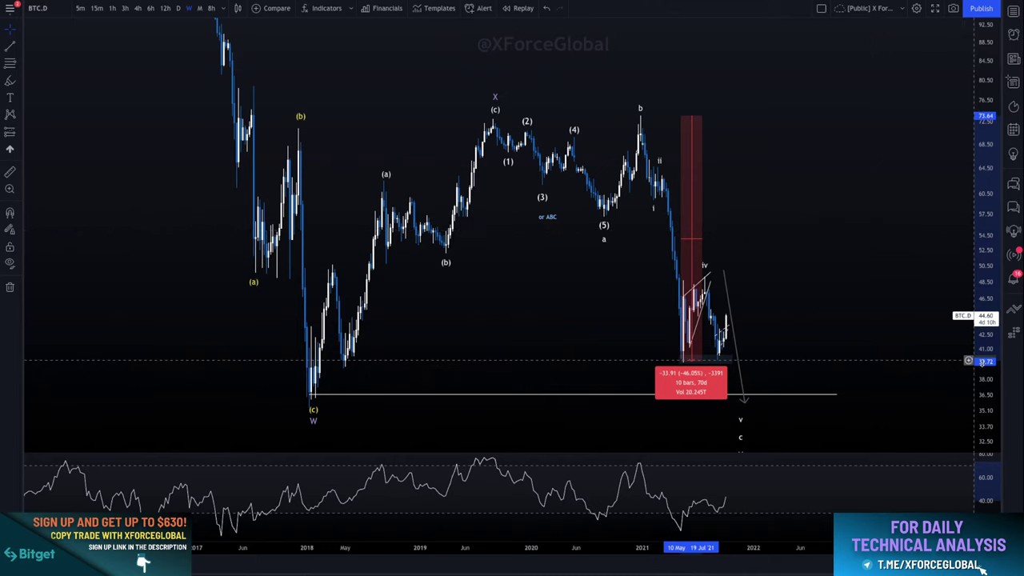
click(896, 369)
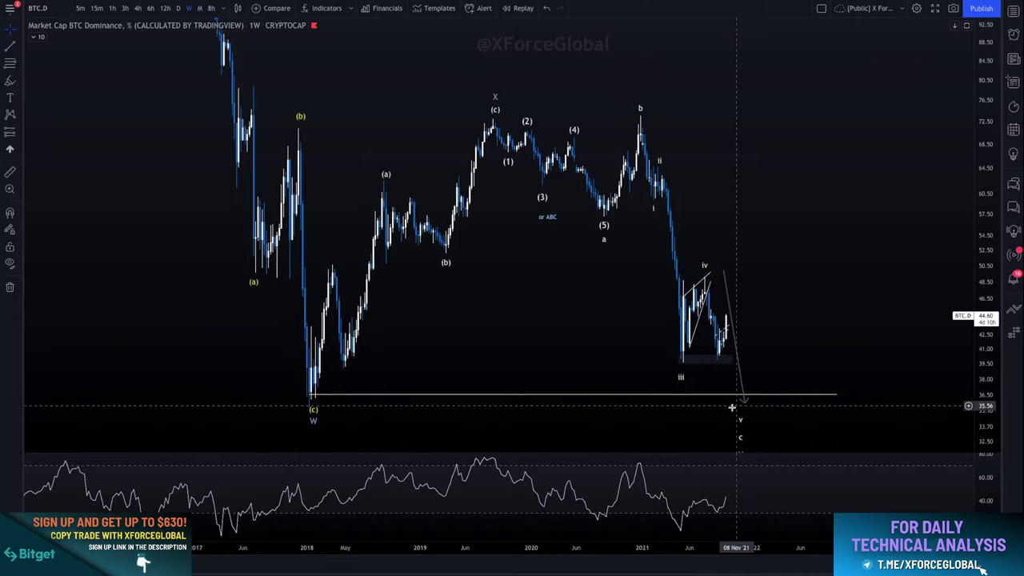
- Move the projected decline arrow to run from about 49.40 to 35.18 in April 2022, and place the v, c and Y labels under its tip
drag(739, 420, 739, 399)
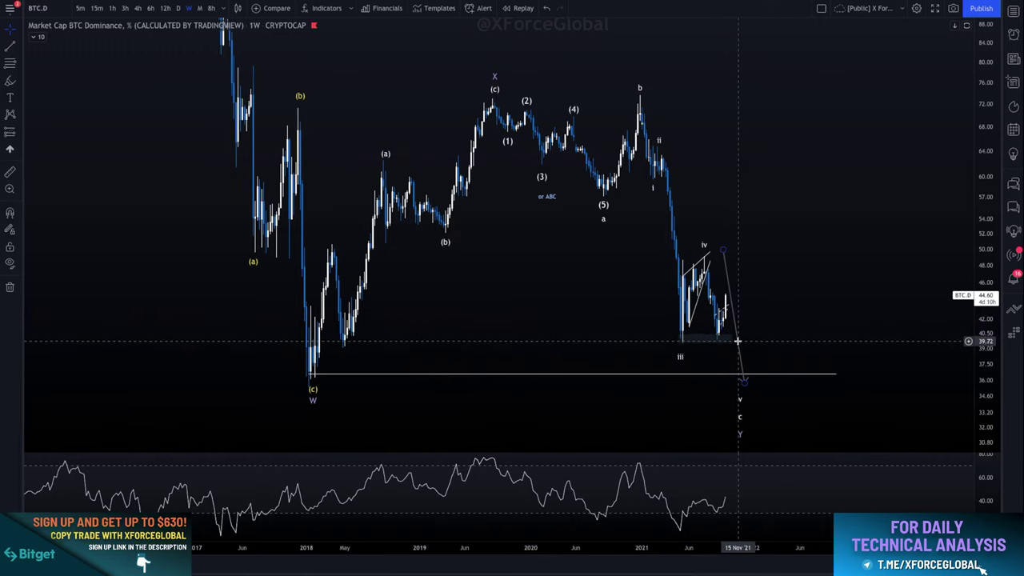
drag(738, 343, 774, 349)
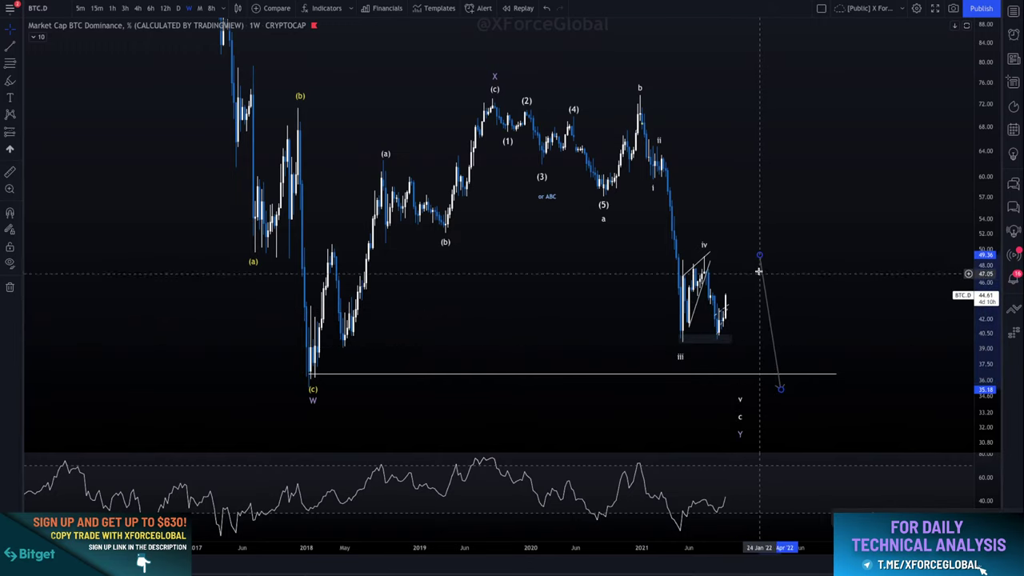
drag(760, 255, 746, 256)
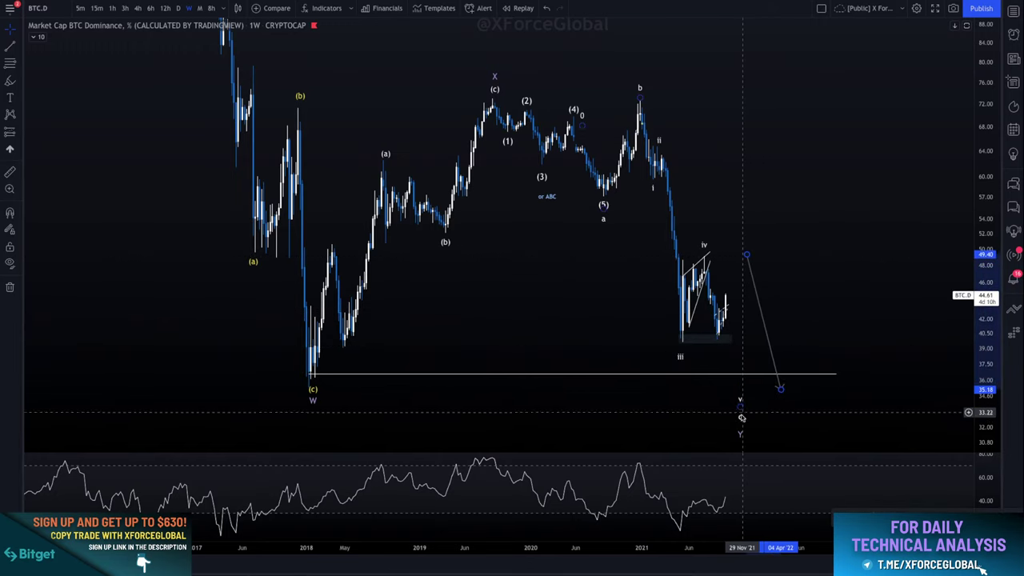
mouse_move(739, 400)
mouse_down()
mouse_move(777, 402)
mouse_move(778, 392)
mouse_move(779, 407)
mouse_up()
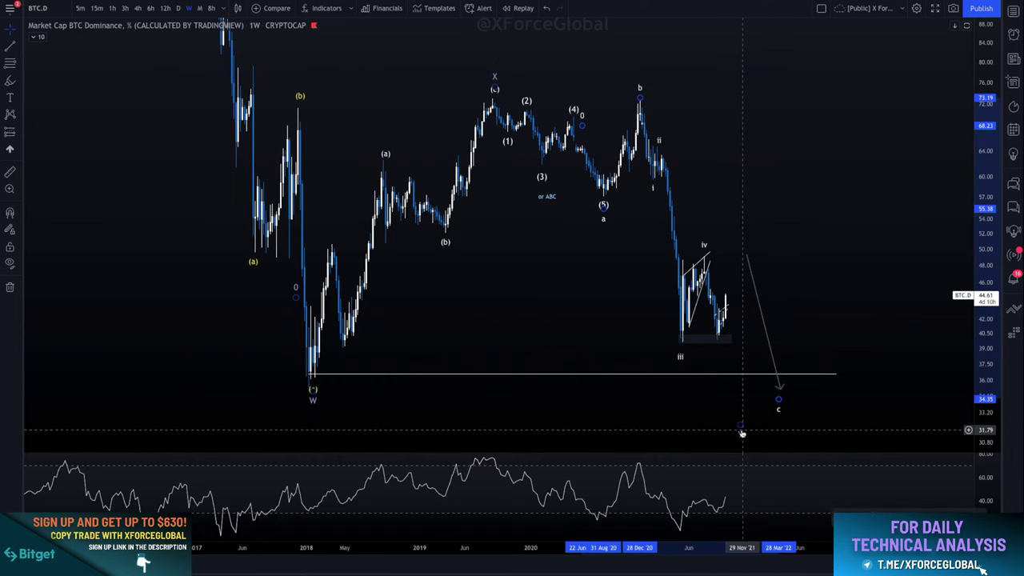
mouse_move(739, 434)
mouse_down()
mouse_move(775, 425)
mouse_move(779, 412)
mouse_up()
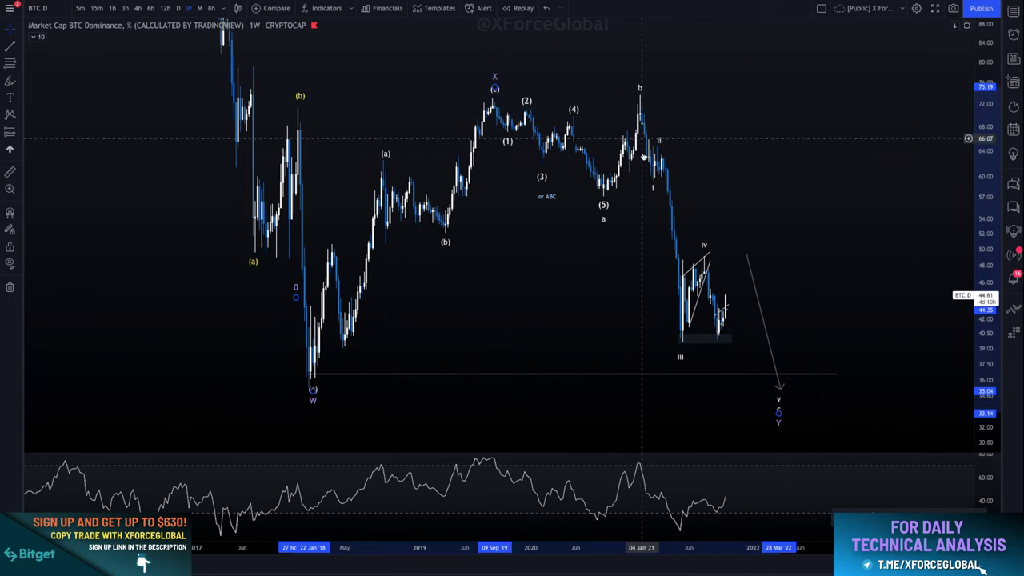
click(653, 97)
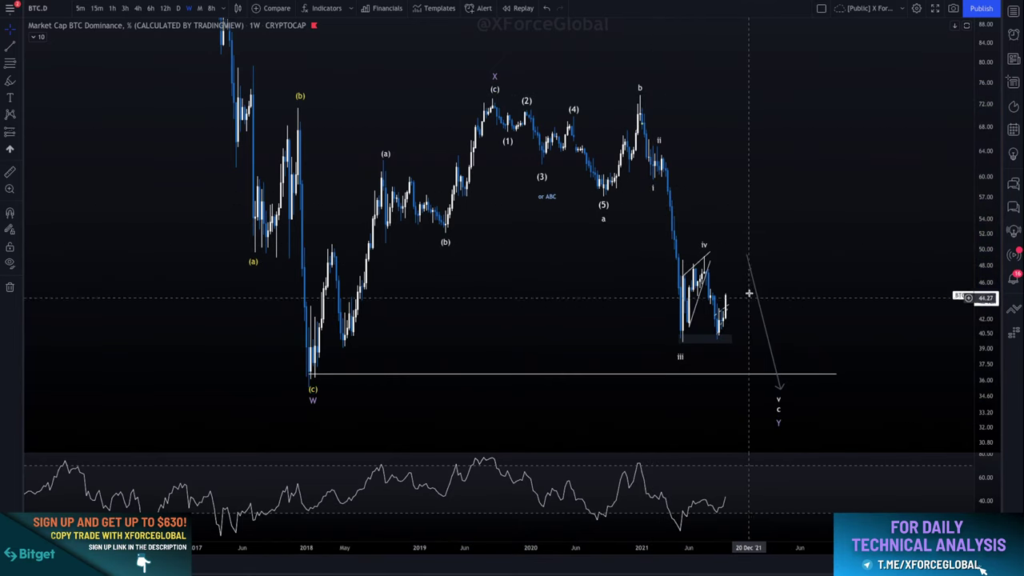
- Measure the projected dominance decline along the moved arrow, and from the current level to the arrow's tip
shift+click(743, 264)
click(787, 364)
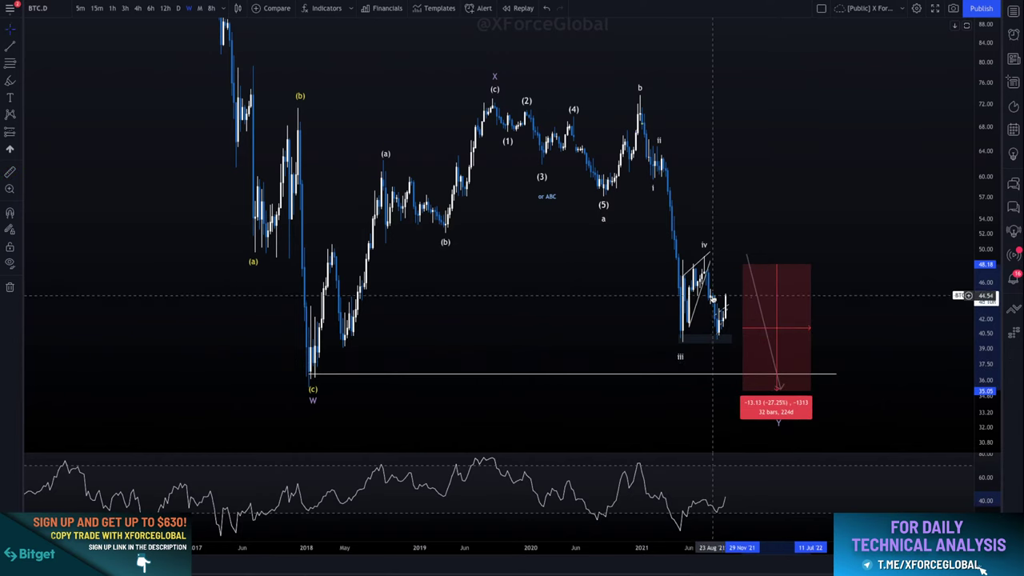
click(840, 277)
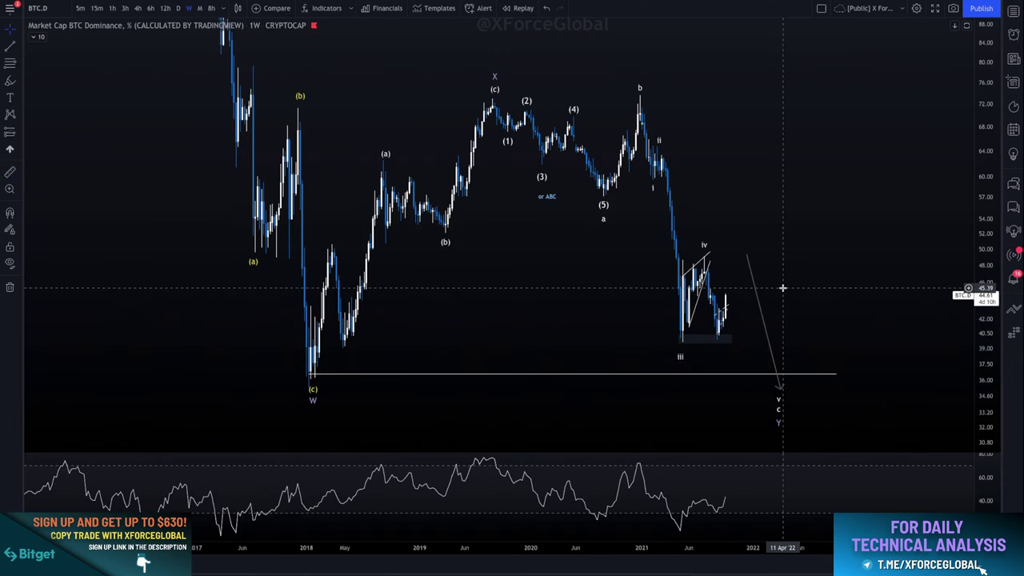
scroll(782, 288, up, 2)
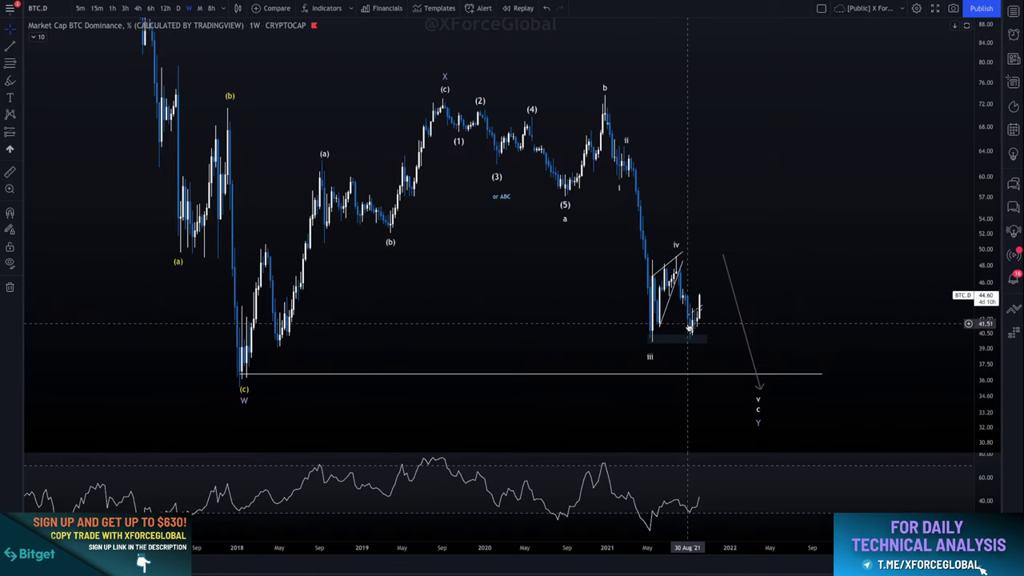
shift+click(708, 291)
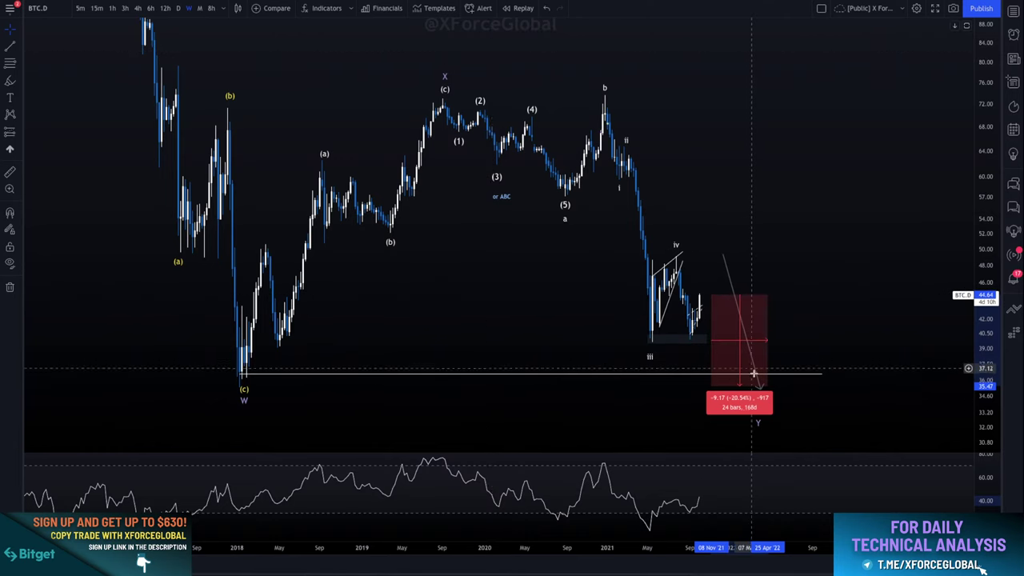
click(813, 399)
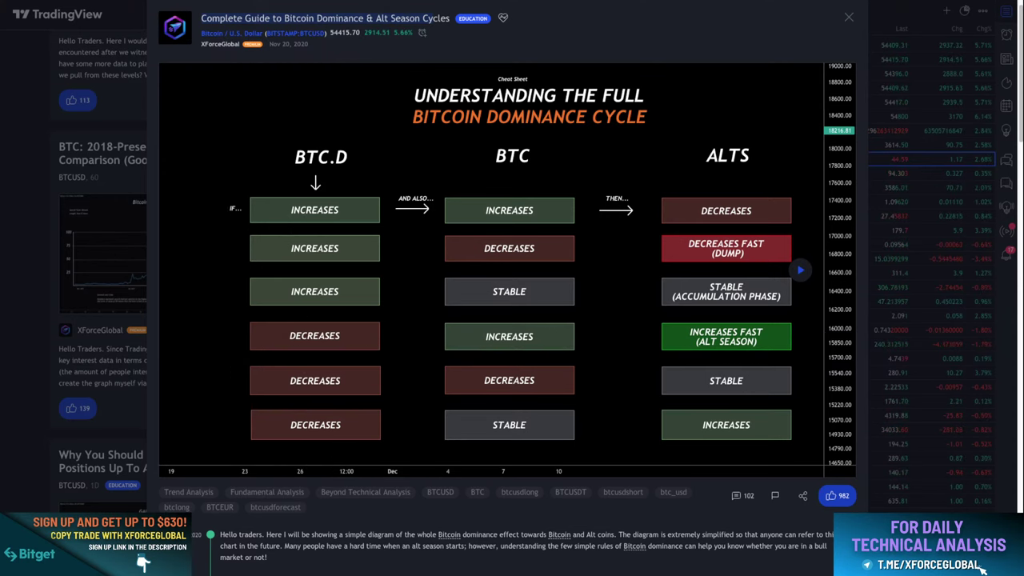
- Review the Bitcoin dominance cycle cheat sheet in the published guide and return to the BTC.D chart
right_click(782, 575)
click(983, 570)
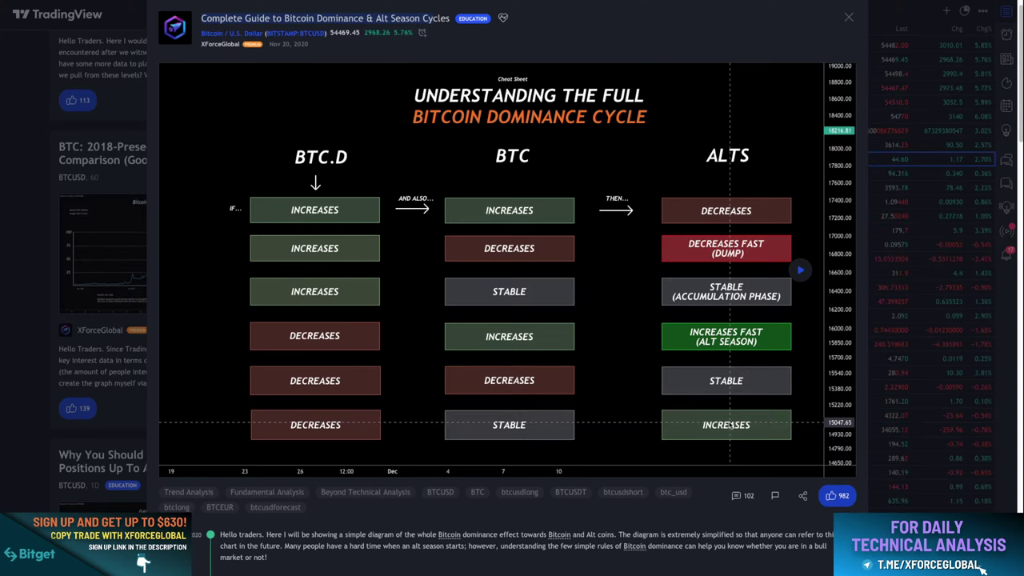
scroll(728, 425, down, 10)
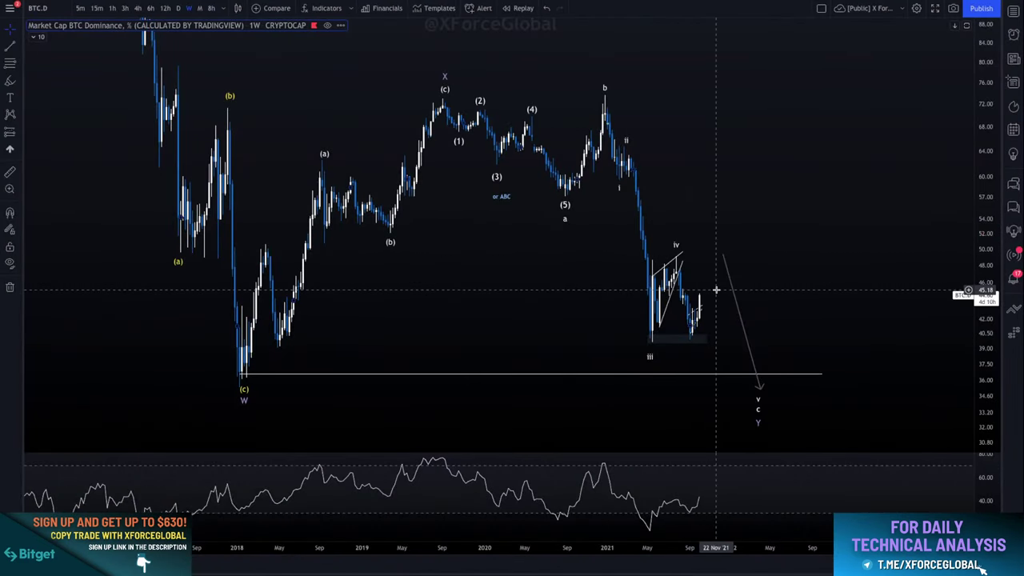
- Measure the drop from the current Bitcoin dominance level to the projected wave v low again
shift+click(718, 294)
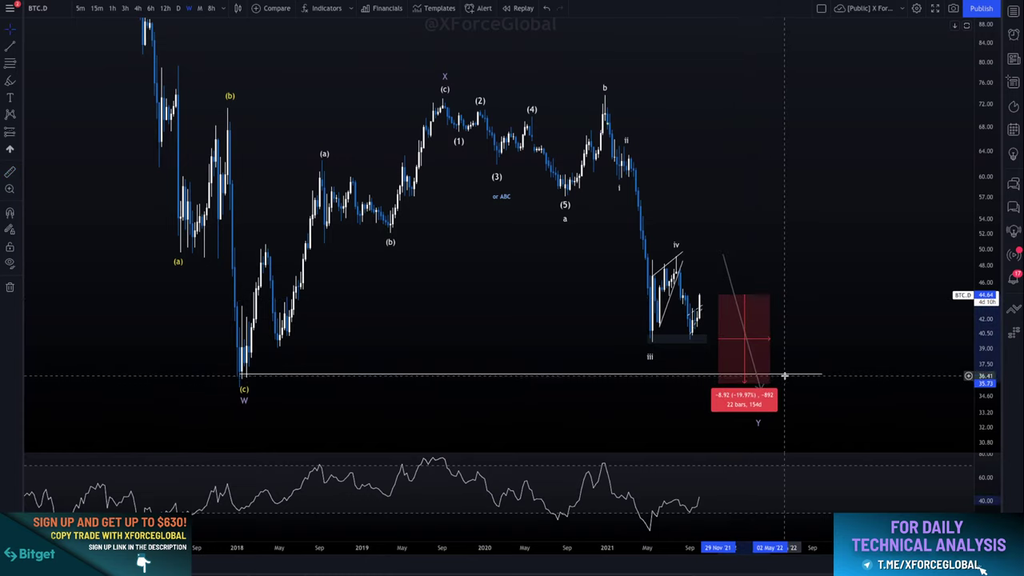
click(820, 207)
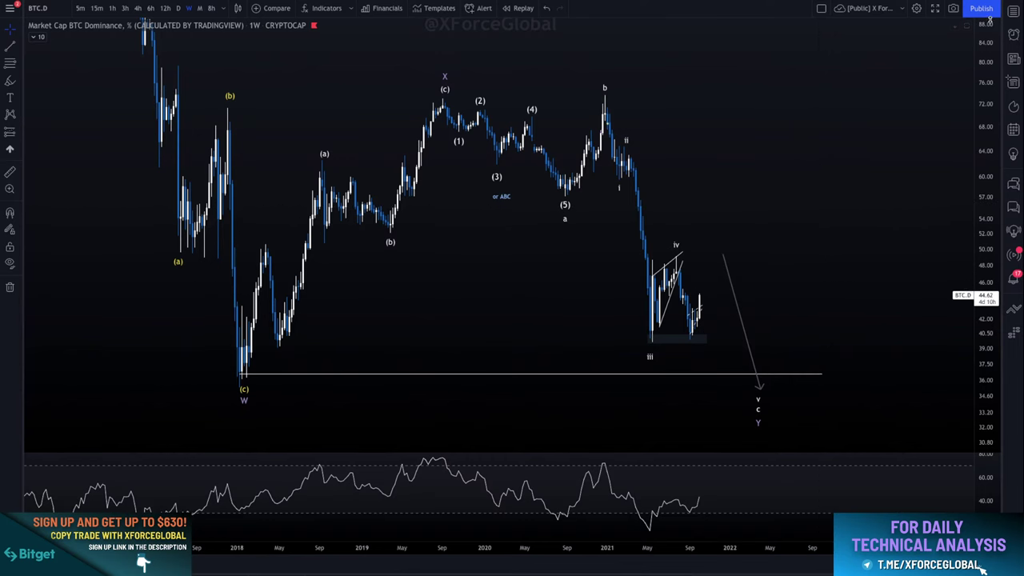
- Reopen the watchlist, load the Binance BTCUSDT chart and measure a possible pullback from about 61,200 to 52,700
click(1013, 11)
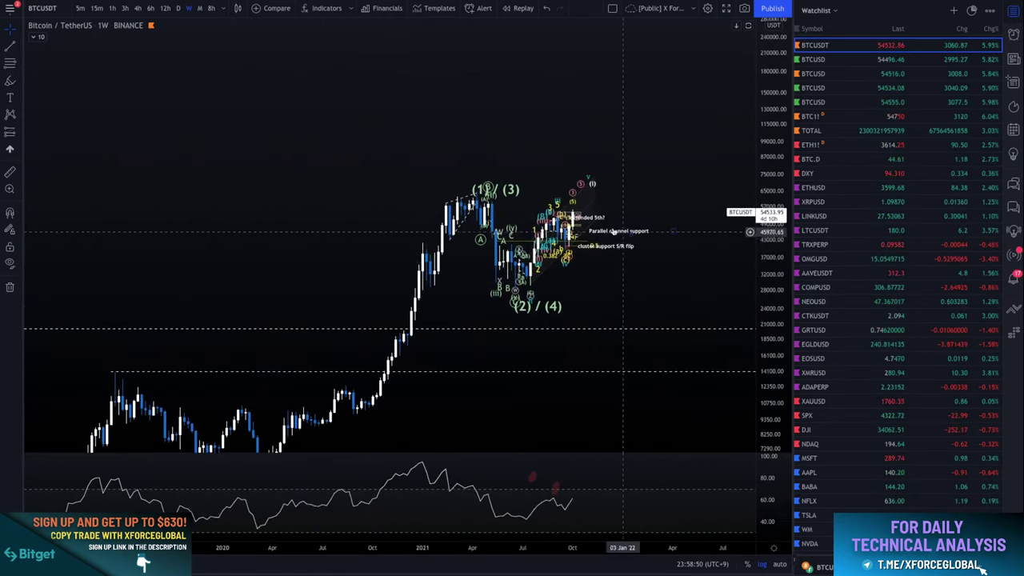
shift+click(594, 200)
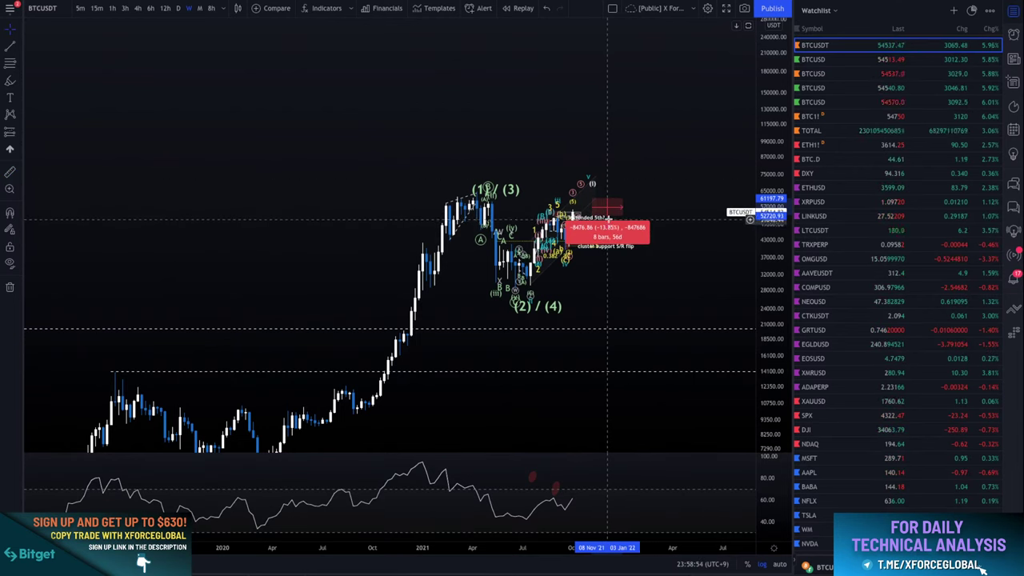
click(661, 193)
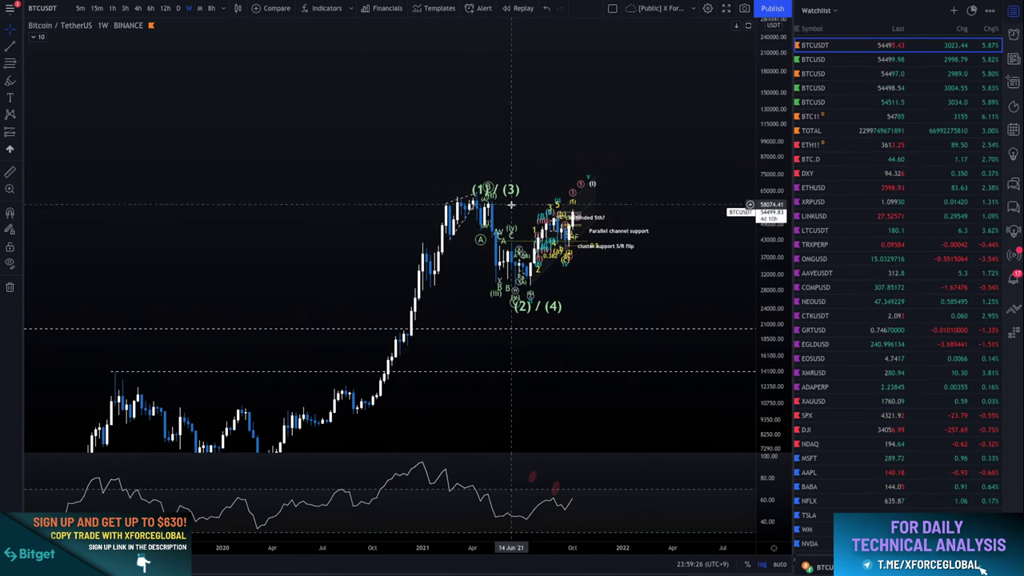
- Undo the accidental change to the (2) / (4) wave label on the BTCUSDT chart
drag(636, 305, 480, 230)
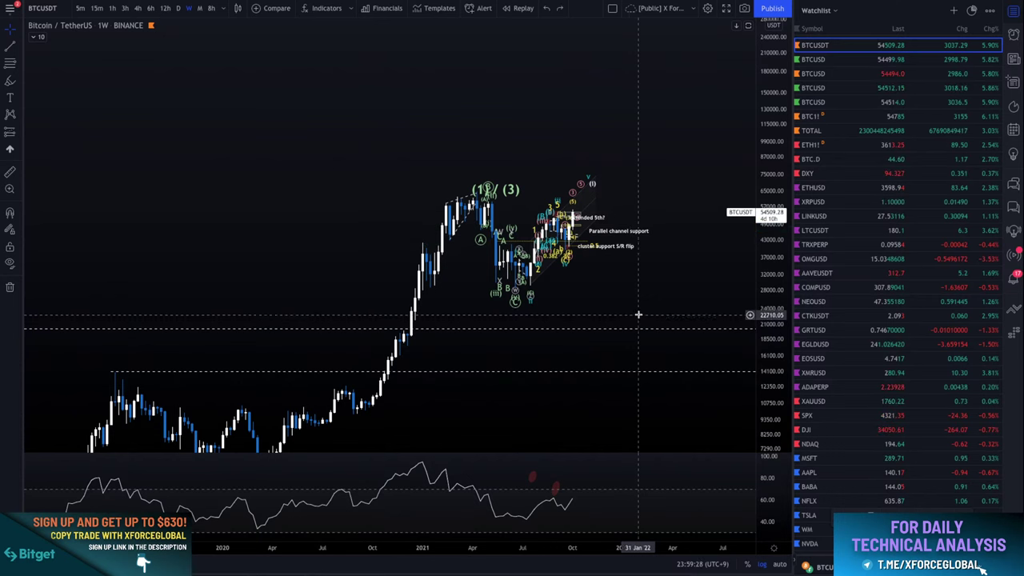
key(ctrl+z)
drag(638, 313, 587, 285)
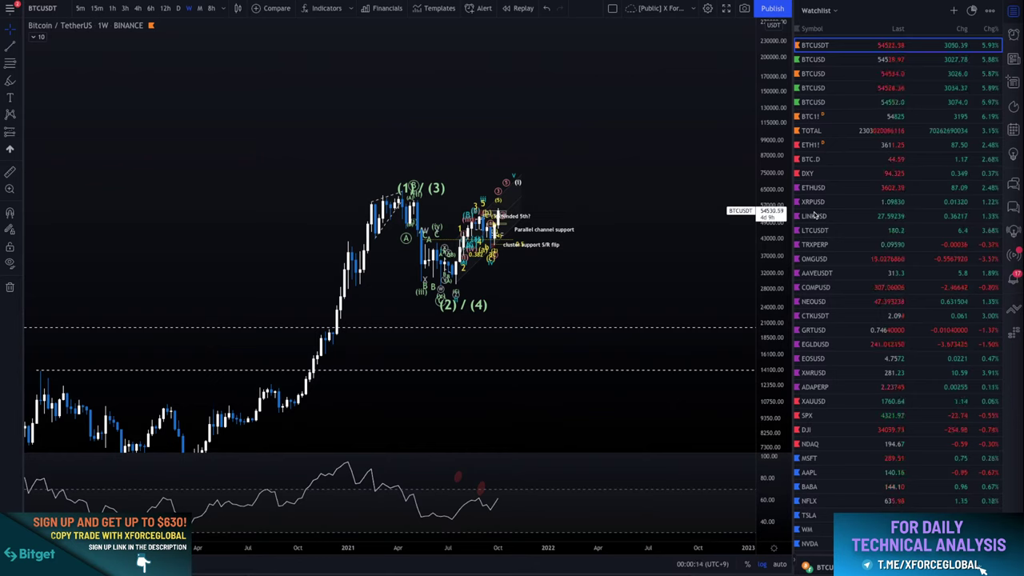
scroll(938, 303, down, 5)
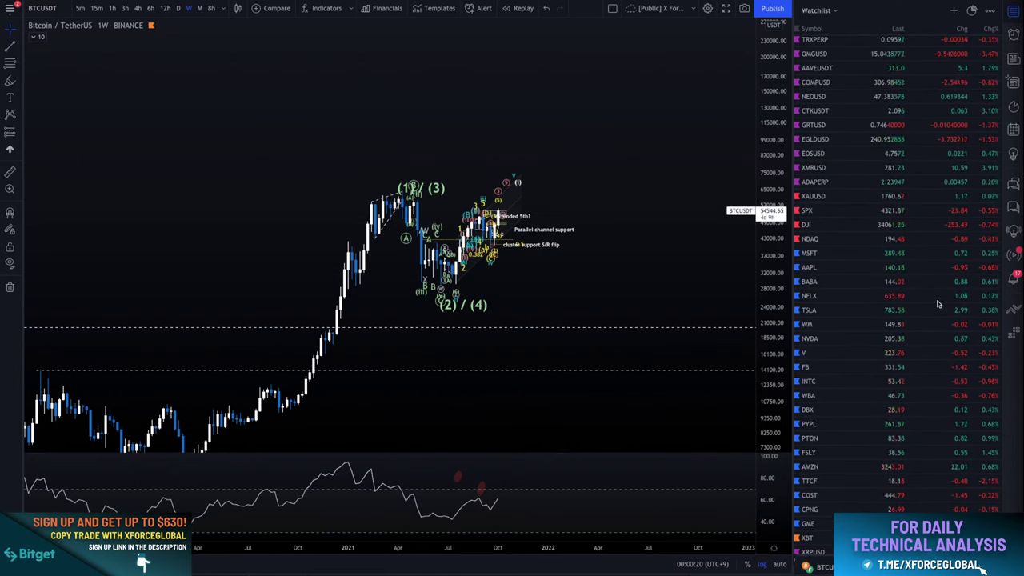
scroll(938, 304, down, 7)
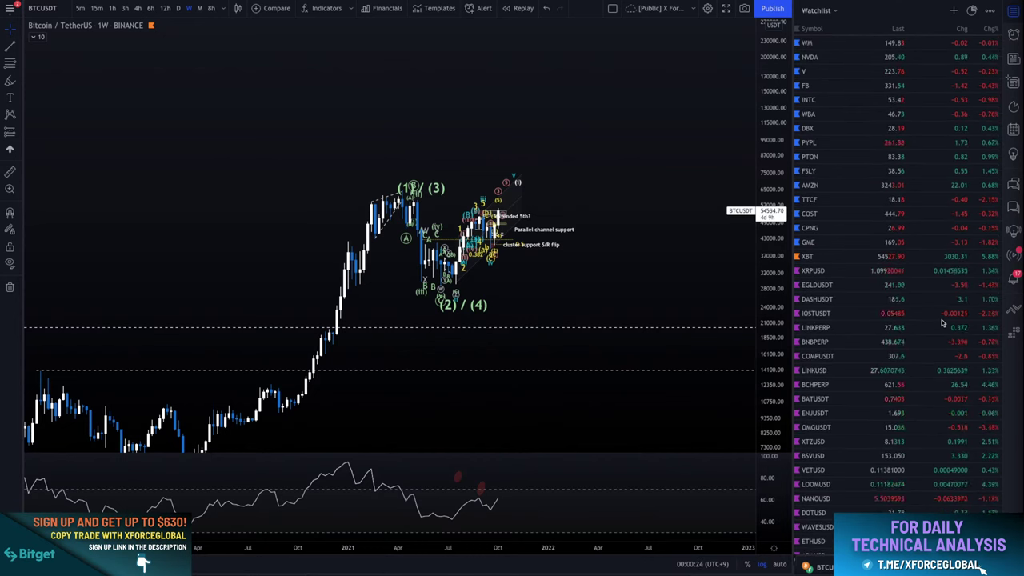
scroll(943, 322, up, 7)
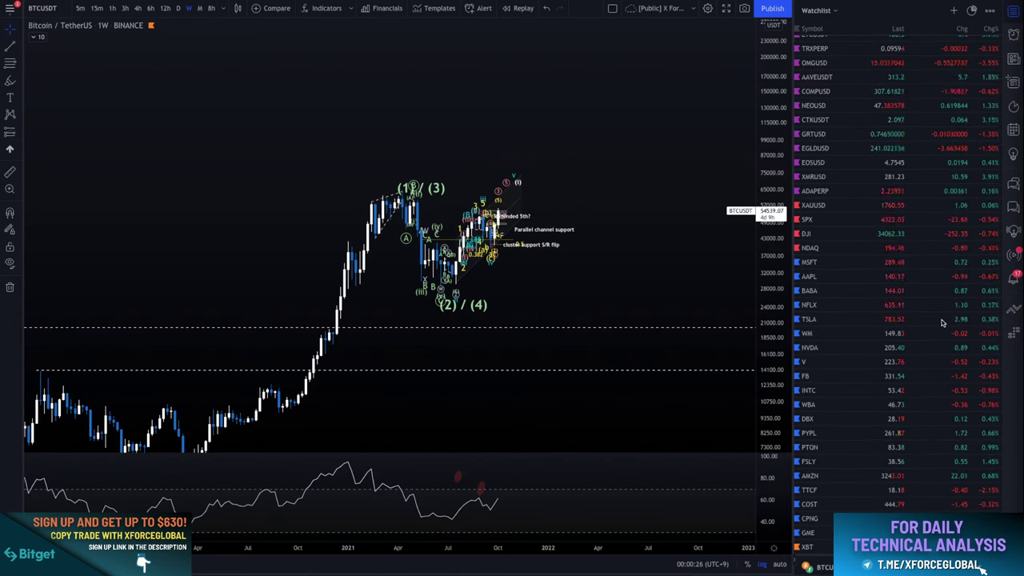
scroll(943, 322, up, 4)
scroll(942, 322, down, 1)
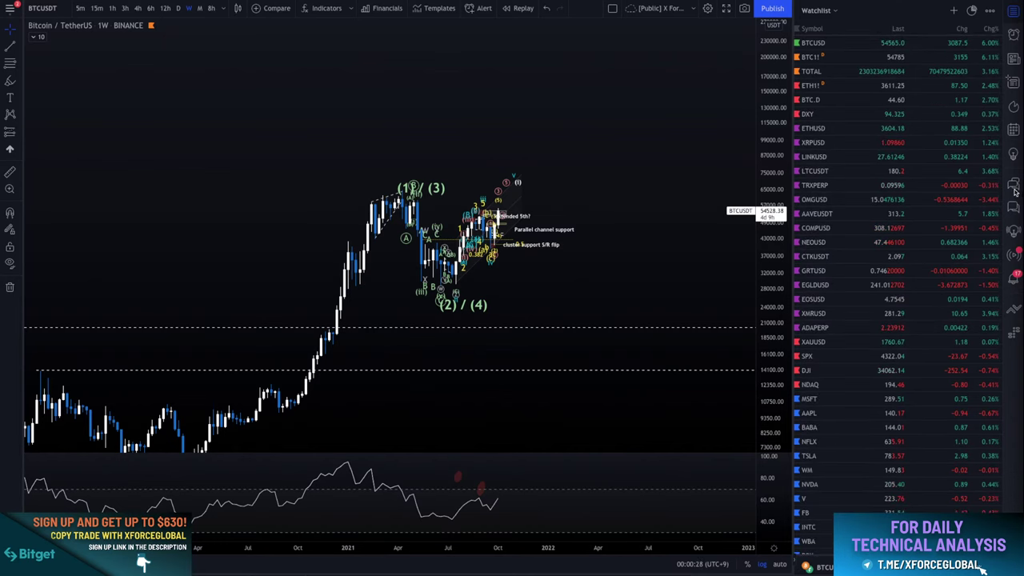